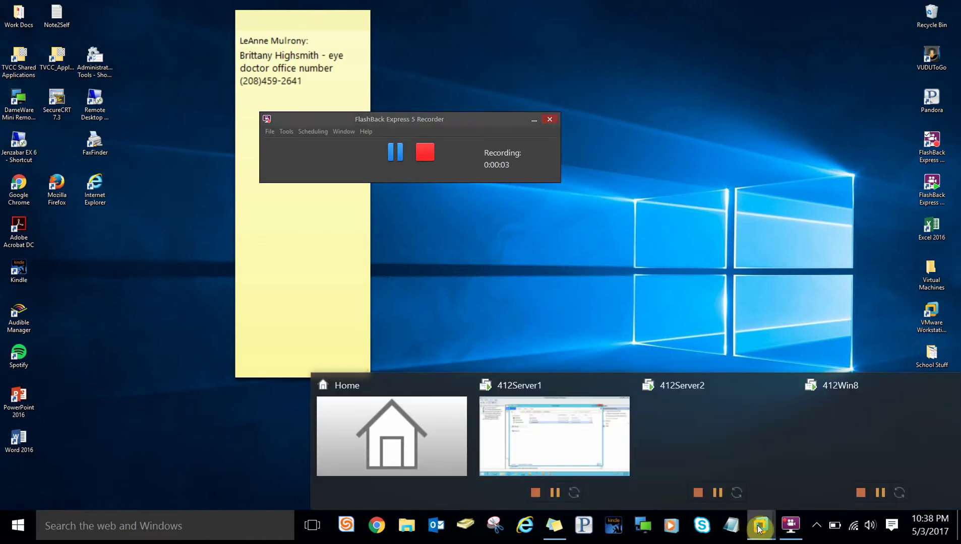
- Restore VMware Workstation and switch to the 412Server1 virtual machine
left_click(379, 421)
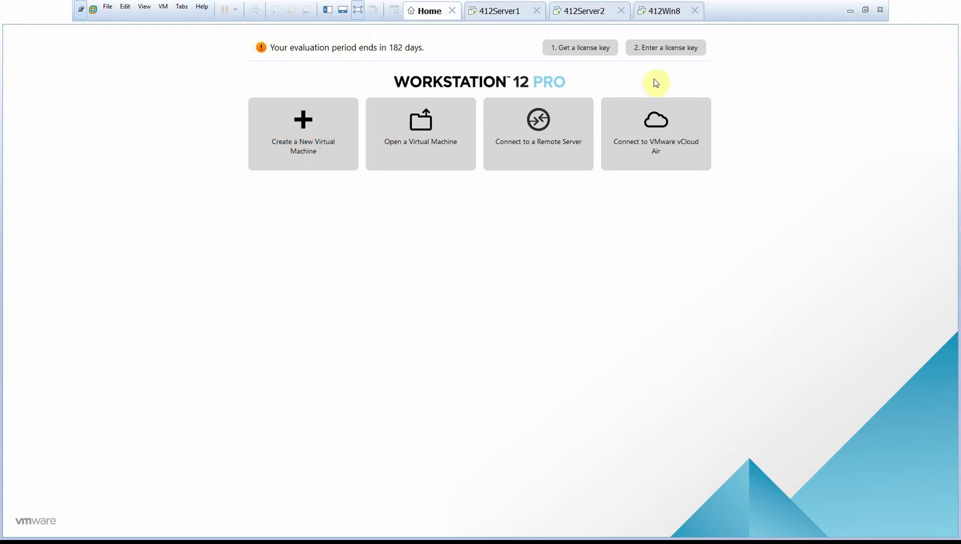
left_click(501, 14)
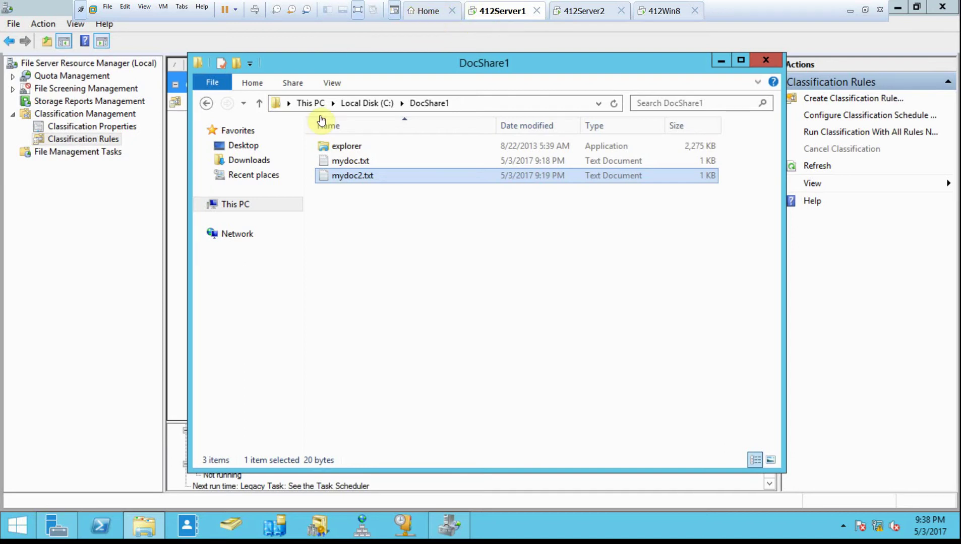
- Unlock the server with the Administrator password and reveal the C:\DocShare1 folder path
key("super+l")
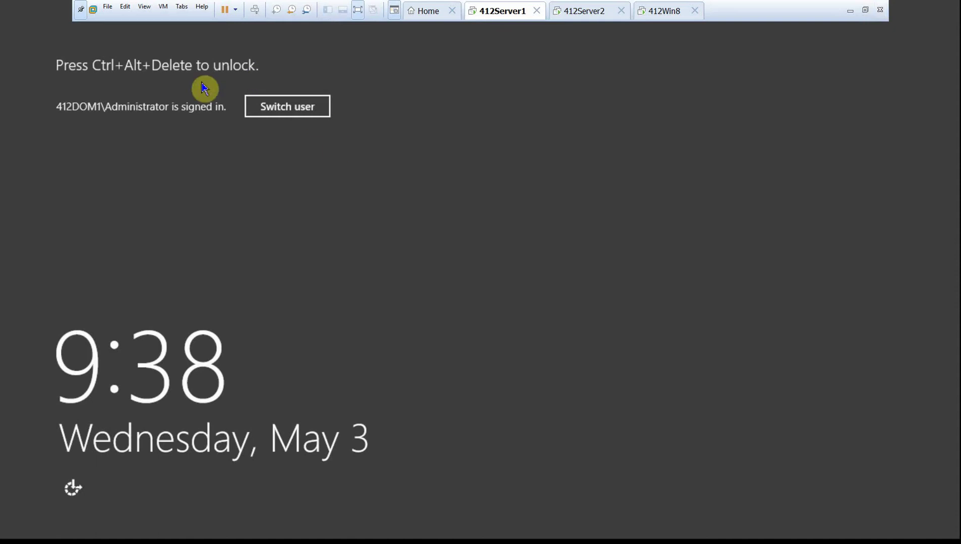
left_click(251, 16)
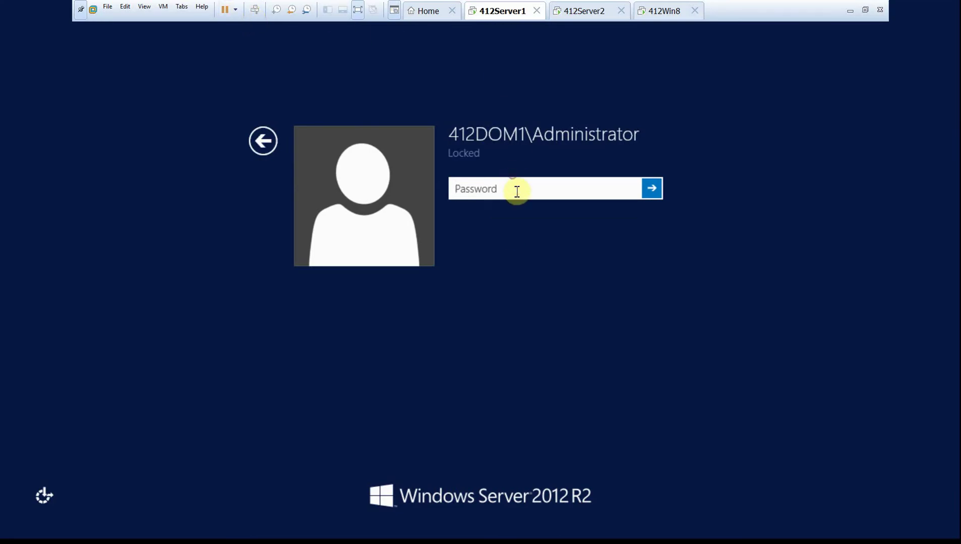
type("Pa$$w0rd12")
key("Return")
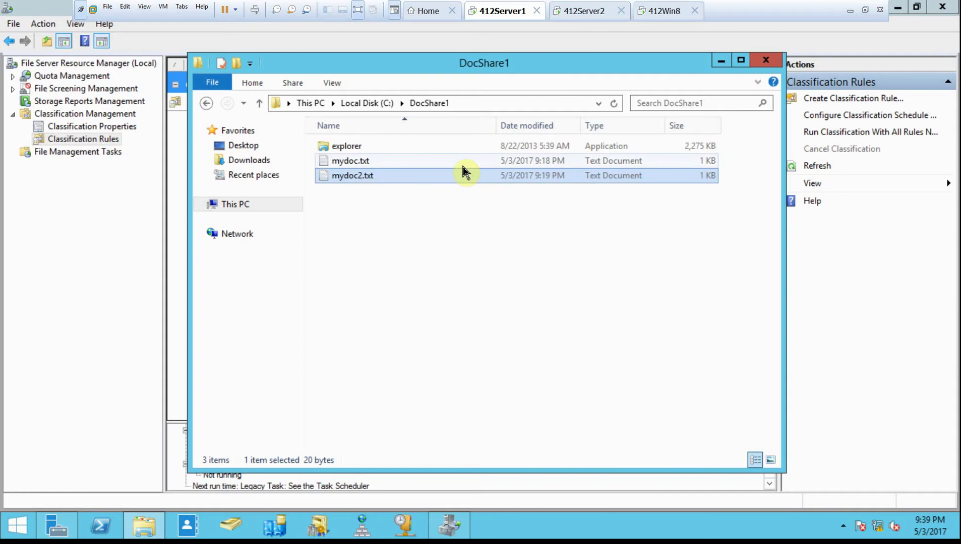
left_click(481, 101)
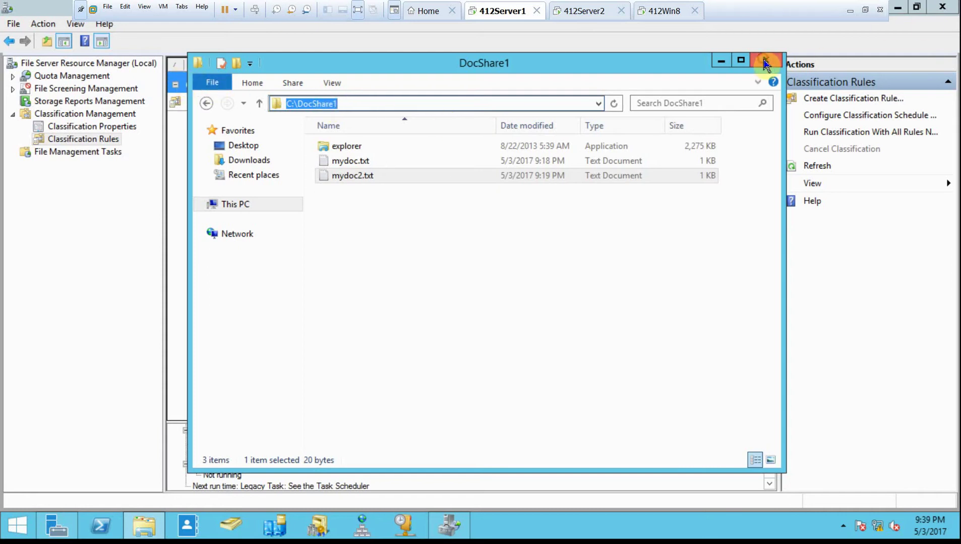
- Close the folder window and FSRM, then open DocShare1's Properties from Local Disk (C:)
left_click(766, 60)
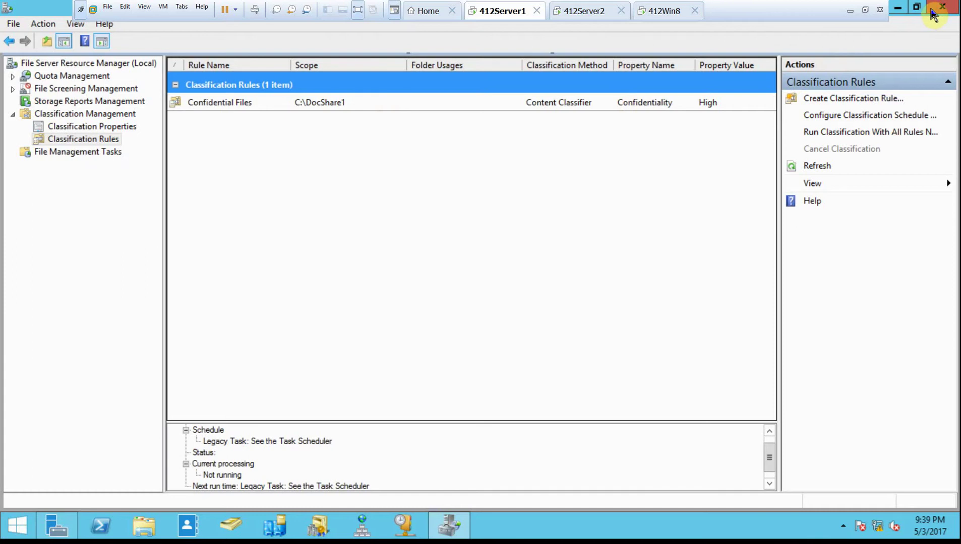
left_click(939, 8)
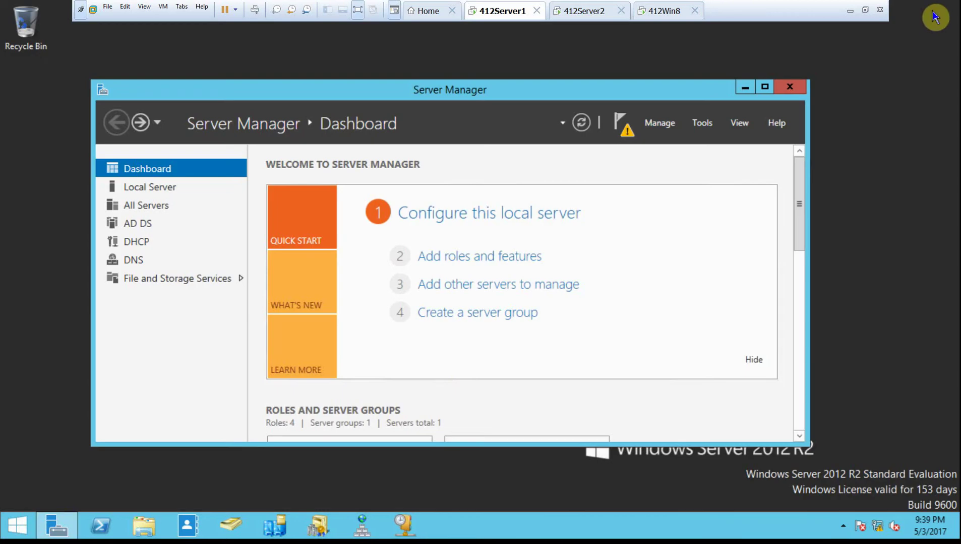
left_click(143, 526)
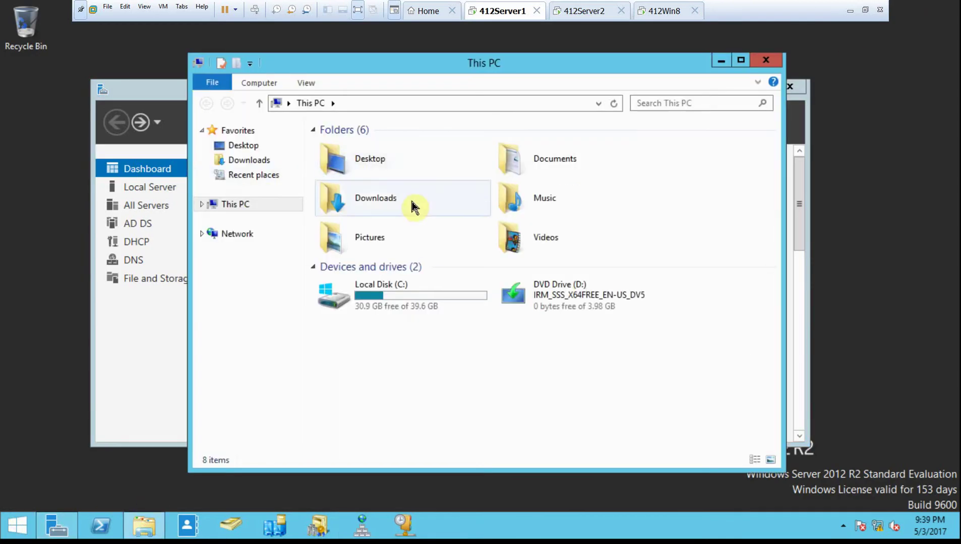
double_click(408, 292)
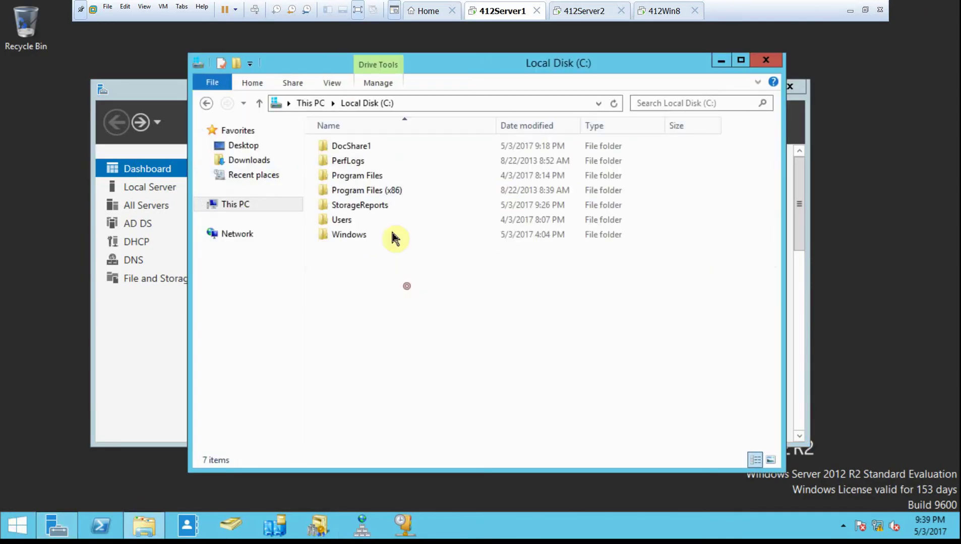
right_click(369, 146)
left_click(434, 378)
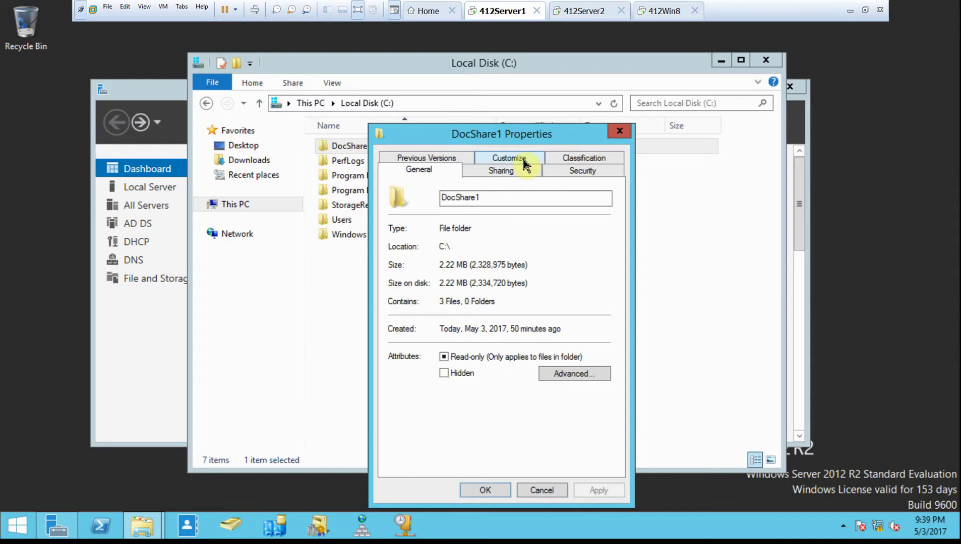
- Start a new auditing entry from DocShare1's Security > Advanced > Auditing settings
left_click(561, 174)
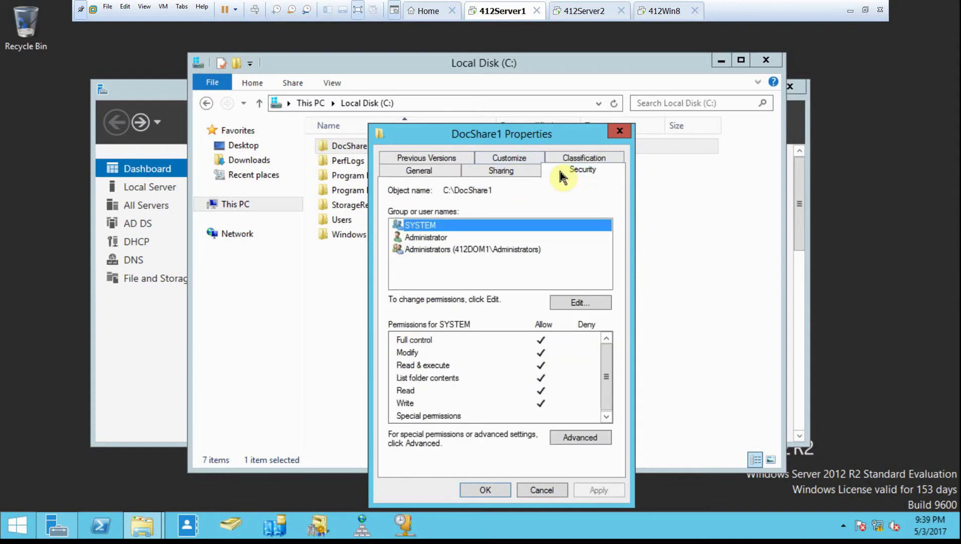
left_click(580, 442)
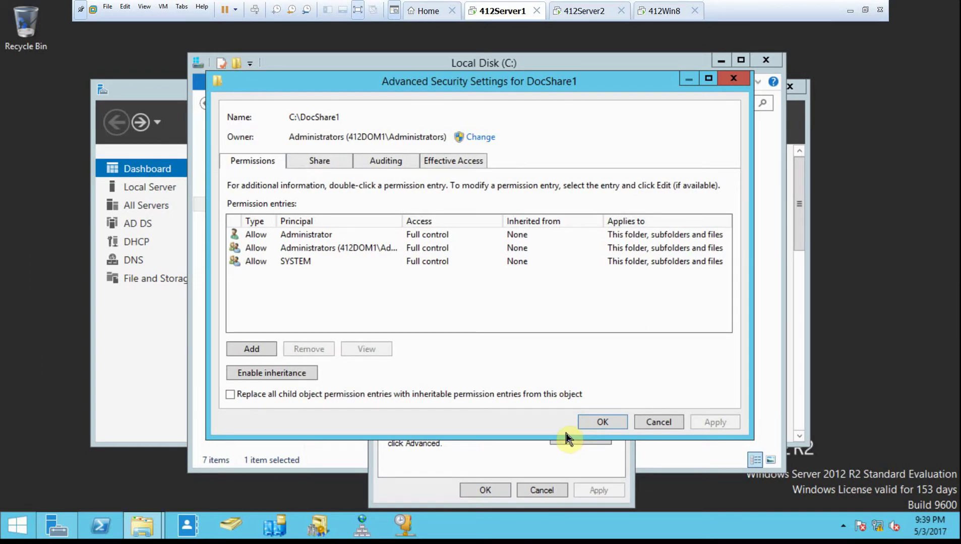
left_click(399, 163)
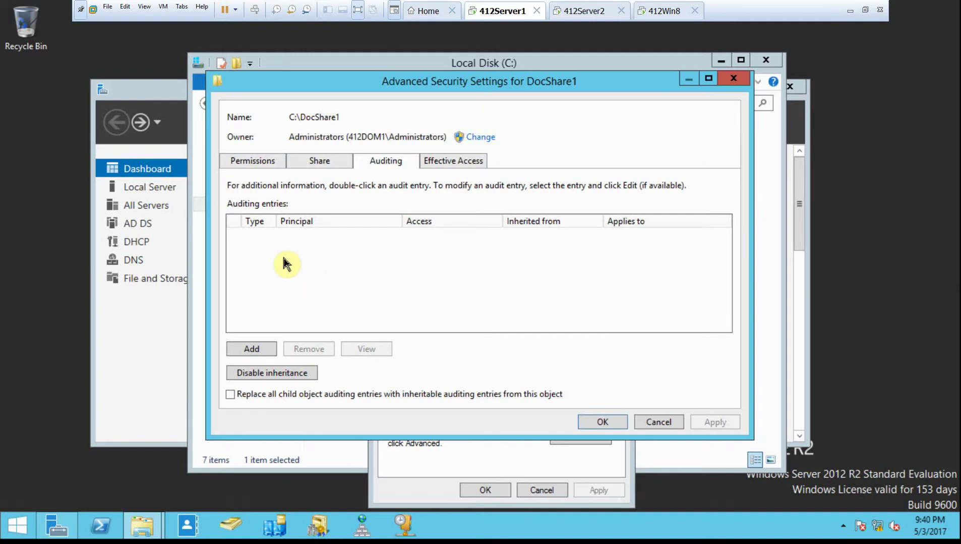
left_click(248, 349)
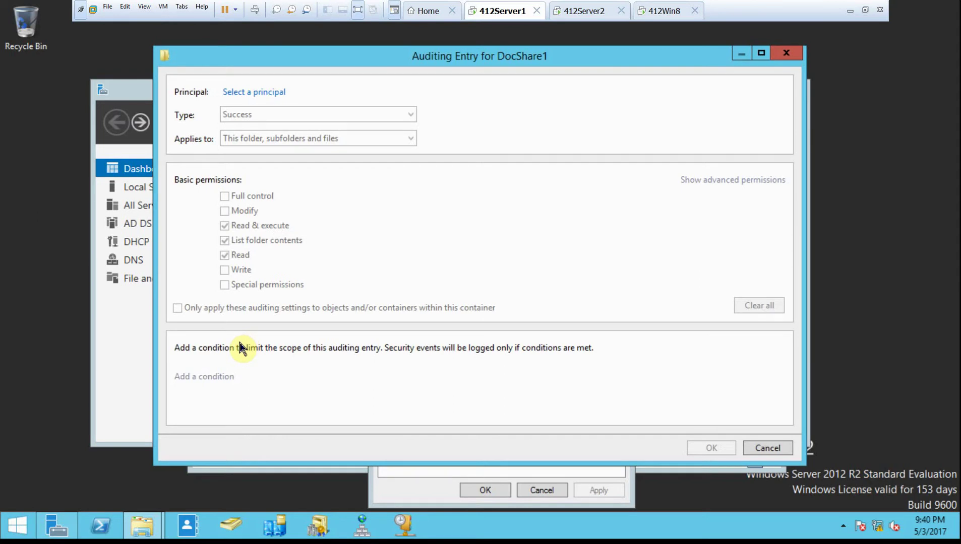
- Set Everyone as the auditing entry's principal after verifying the name
left_click(256, 93)
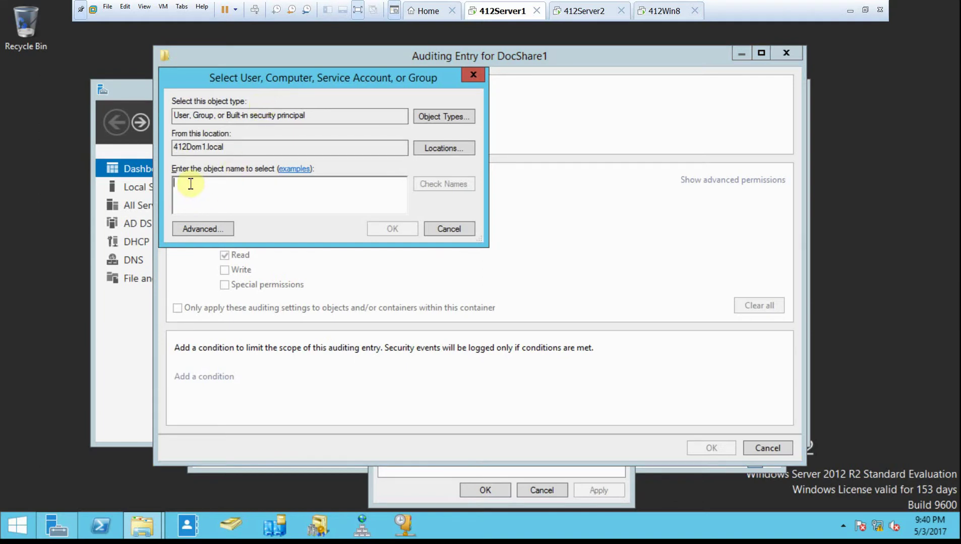
type("E")
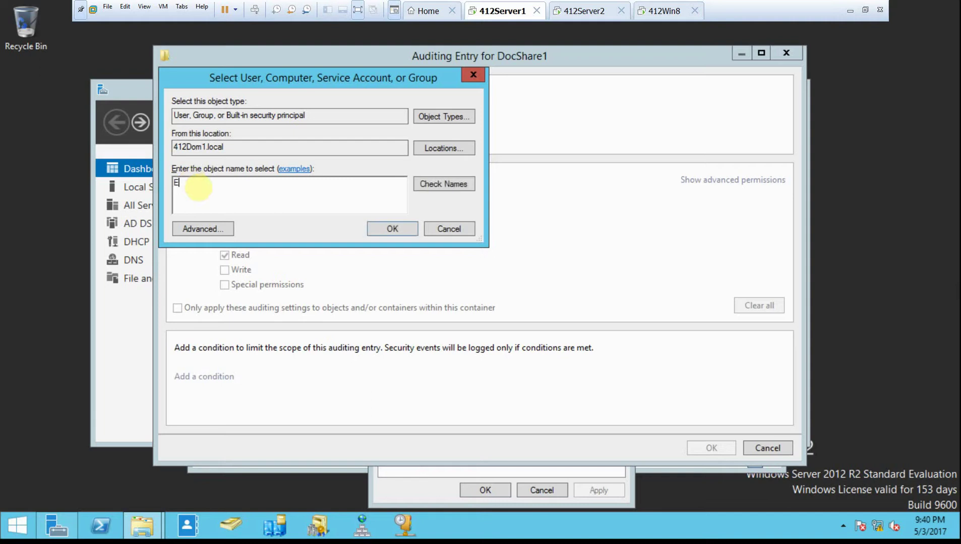
type("veryone")
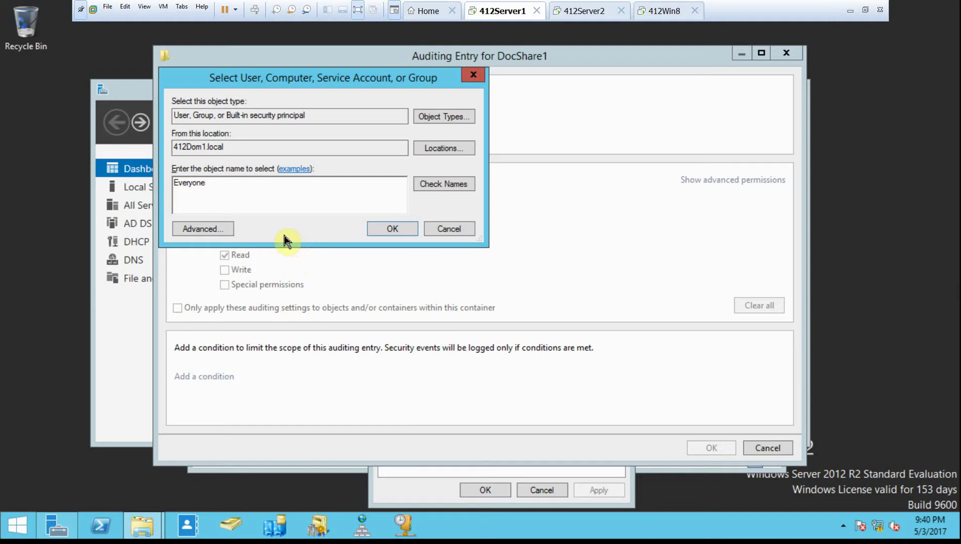
left_click(446, 184)
left_click(409, 237)
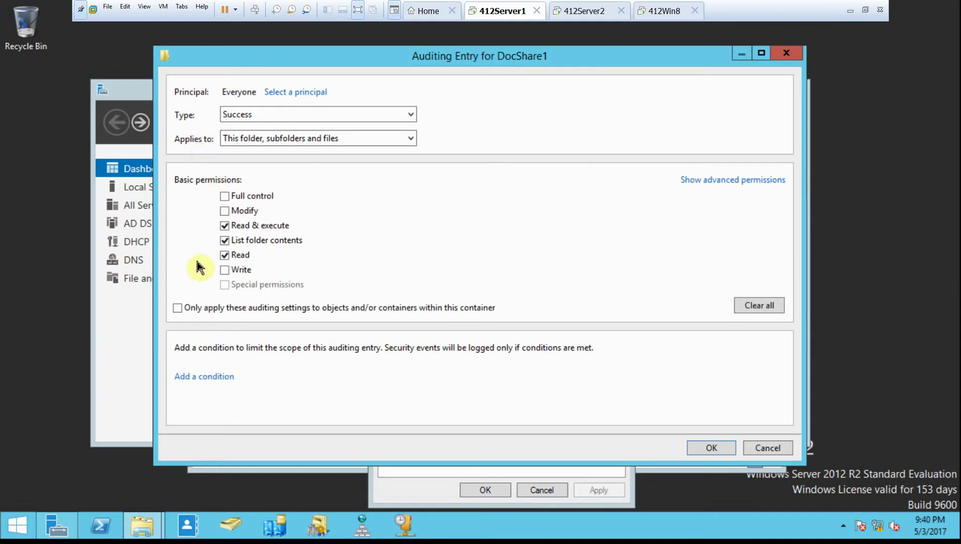
- Set the audit type to All and leave only the Read permission checked
left_click(235, 115)
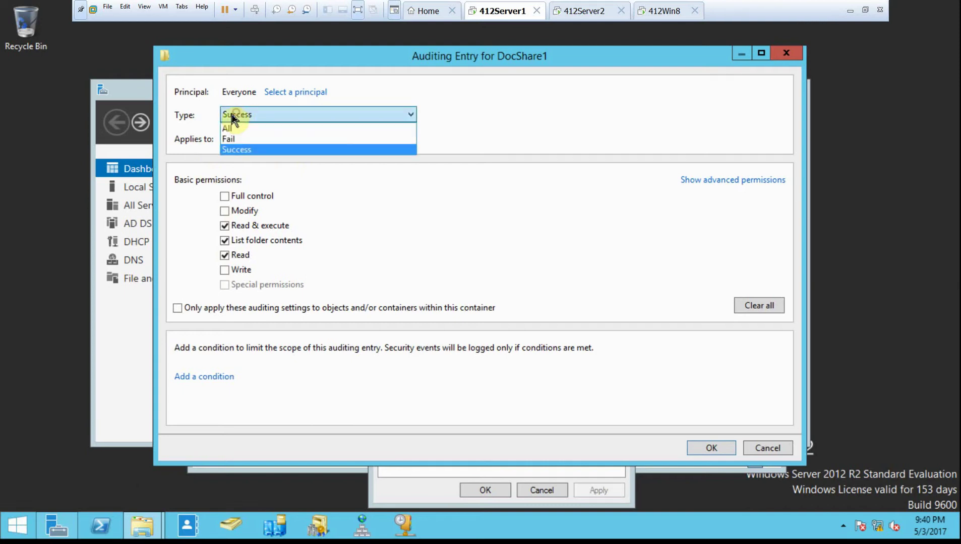
left_click(230, 129)
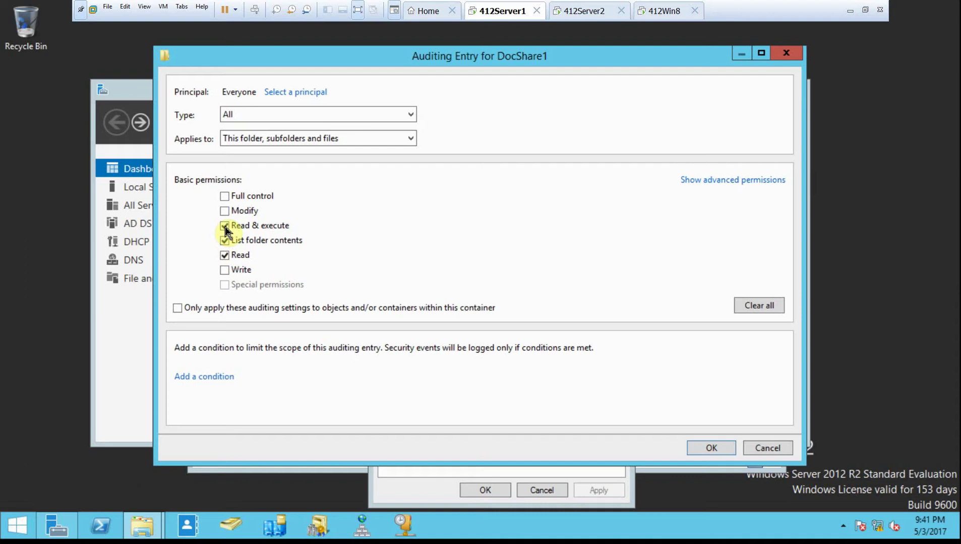
left_click(225, 225)
left_click(225, 226)
left_click(224, 241)
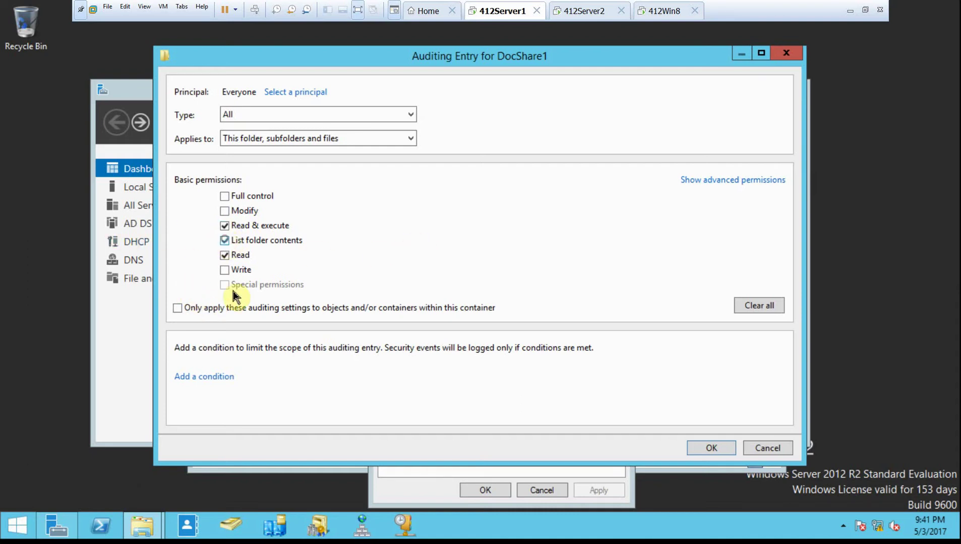
left_click(224, 226)
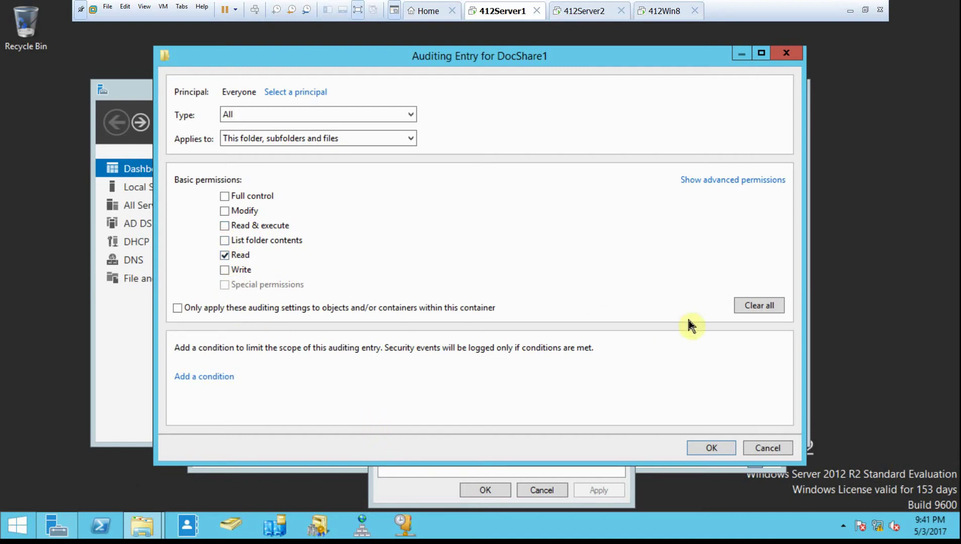
- Add the condition Resource Confidentiality Equals High to the Everyone Read entry and save it
left_click(218, 377)
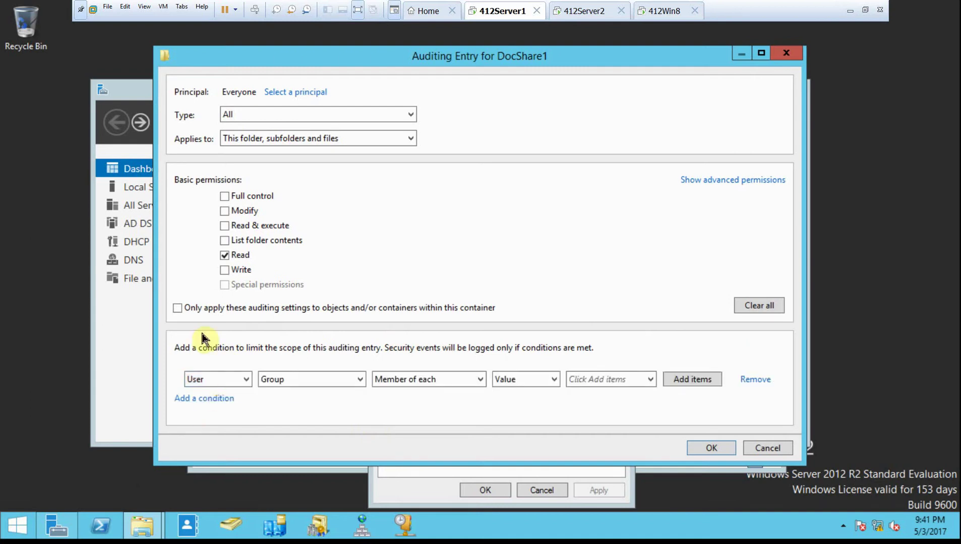
left_click(247, 378)
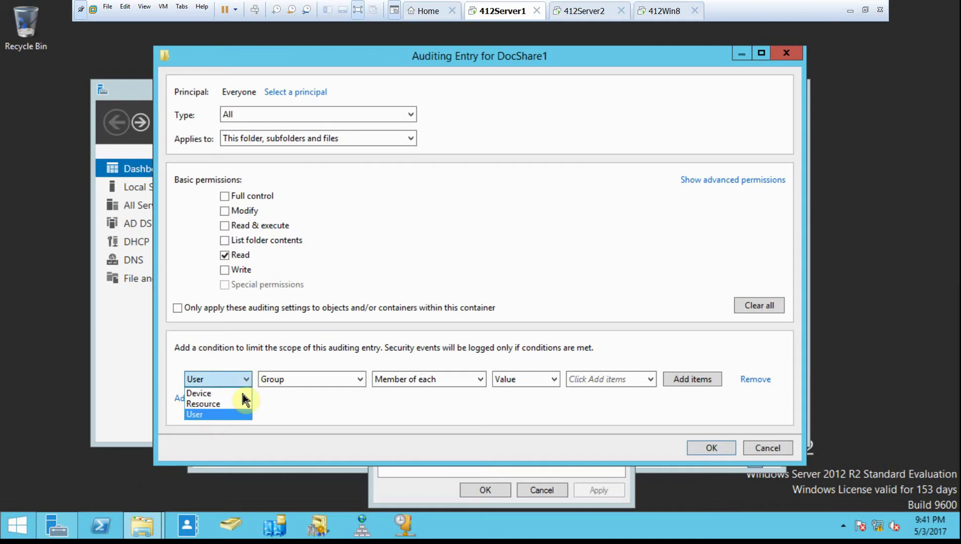
left_click(237, 402)
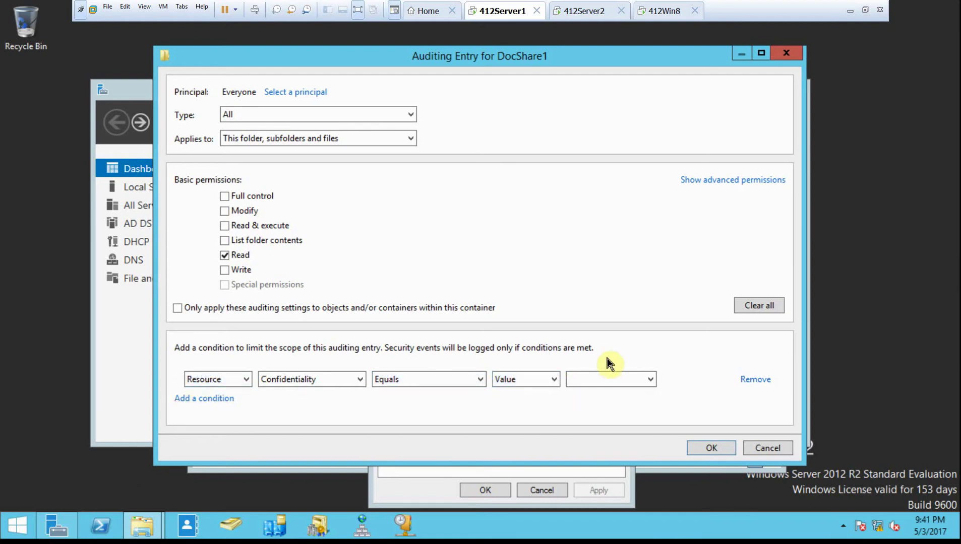
left_click(604, 379)
left_click(603, 378)
left_click(295, 388)
left_click(300, 391)
left_click(608, 383)
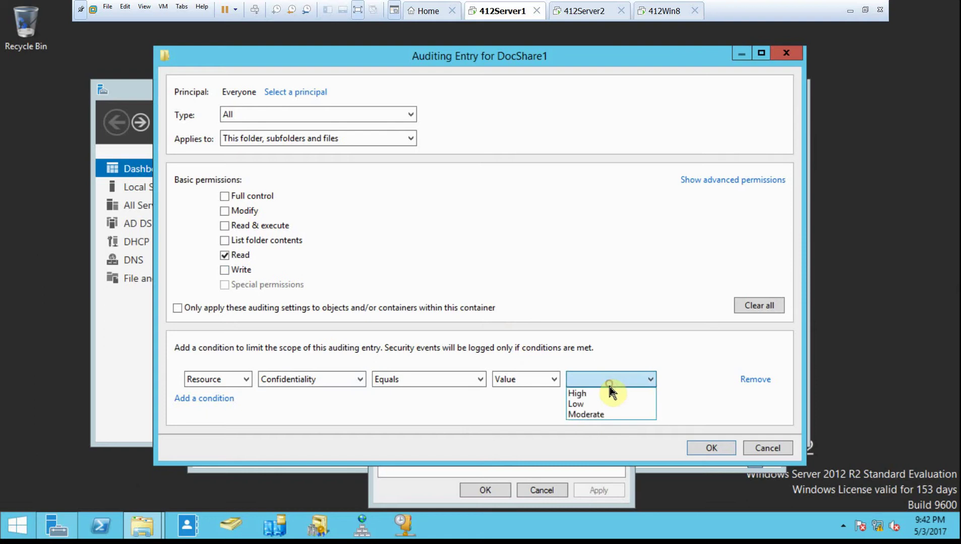
left_click(603, 392)
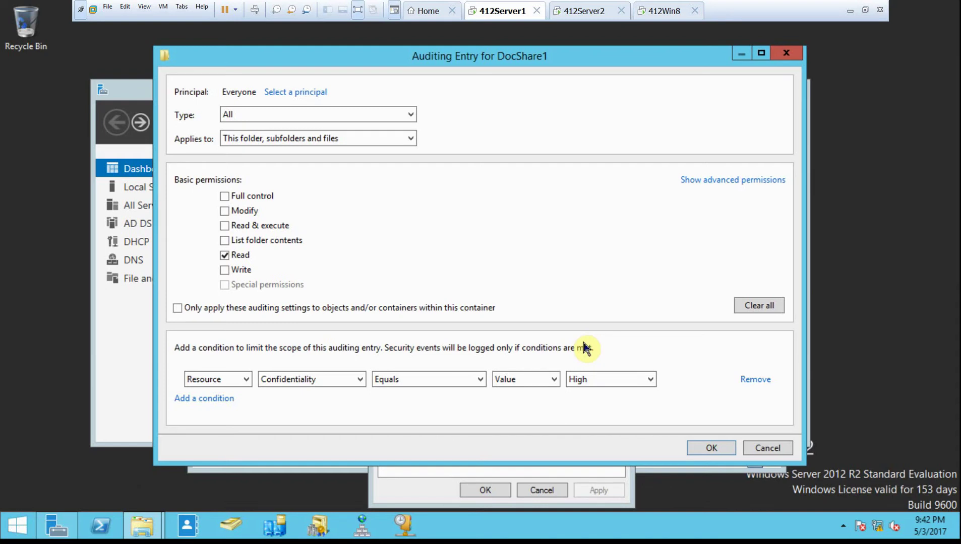
left_click(710, 449)
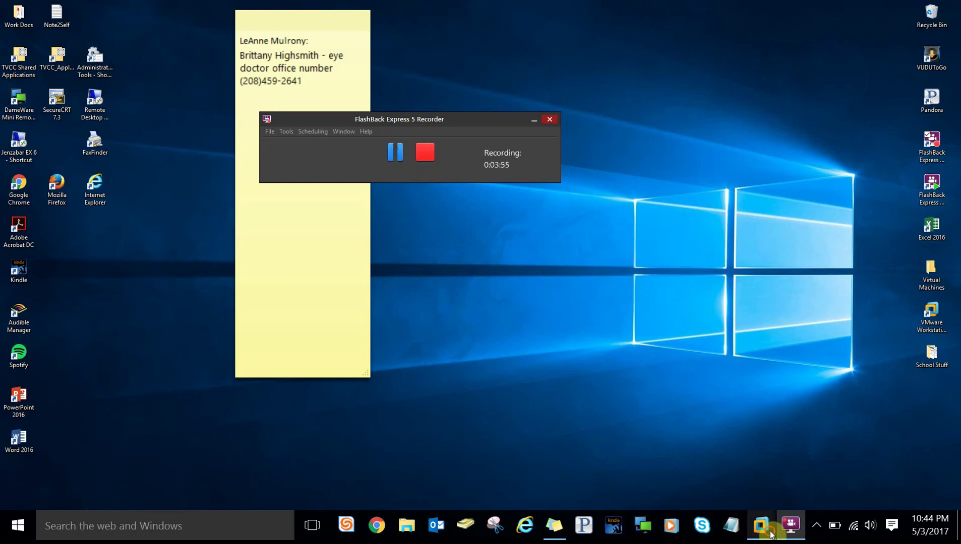
- Resume recording and return to the 412Server1 virtual machine
mouse_move(770, 534)
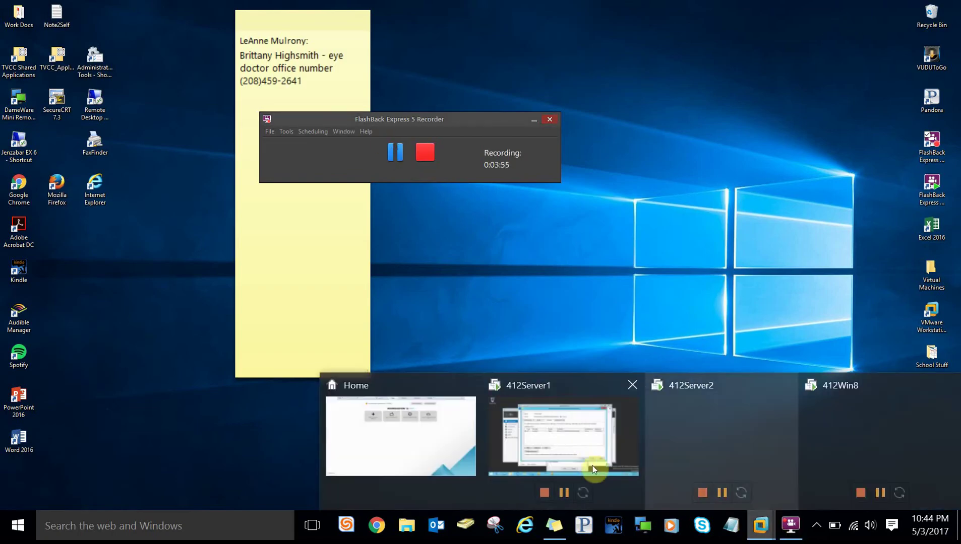
left_click(578, 447)
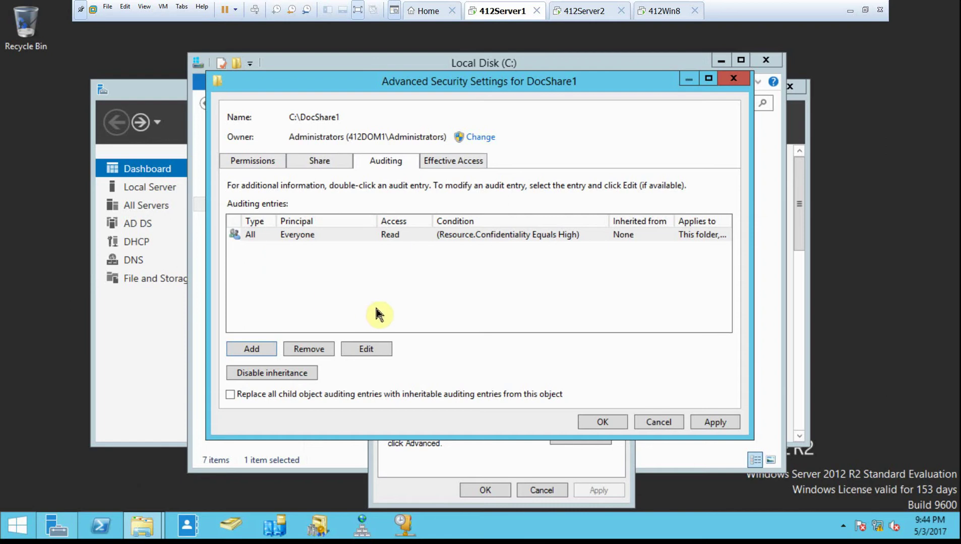
- Accept the auditing entry, close DocShare1's properties, and close the Local Disk (C:) window
left_click(610, 421)
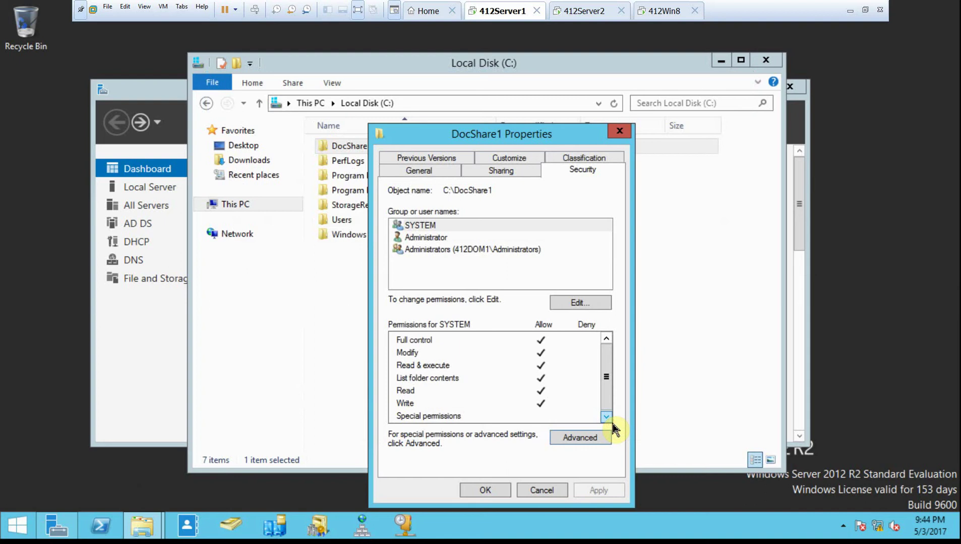
left_click(507, 492)
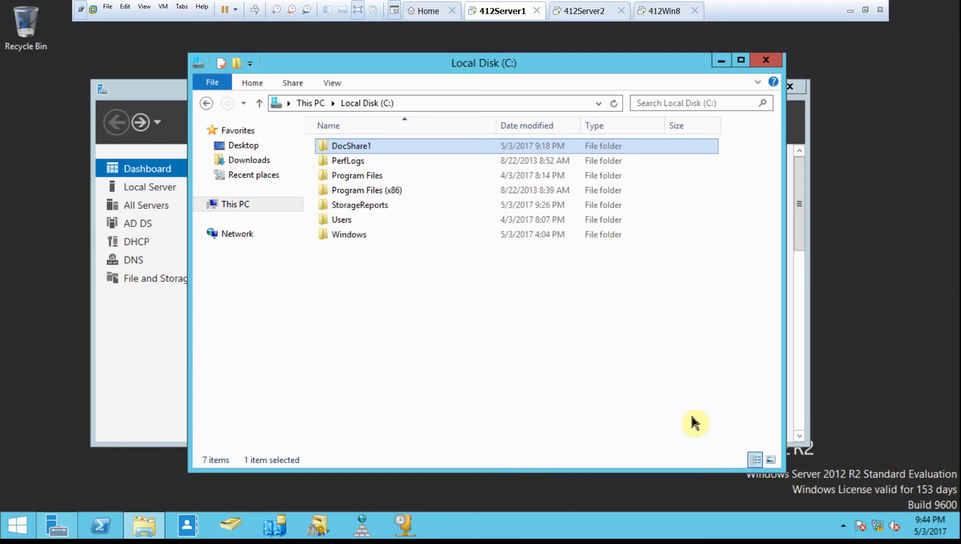
left_click(772, 61)
- Launch Group Policy Management and create the EnableAuditing GPO linked to Domain Controllers
left_click(700, 123)
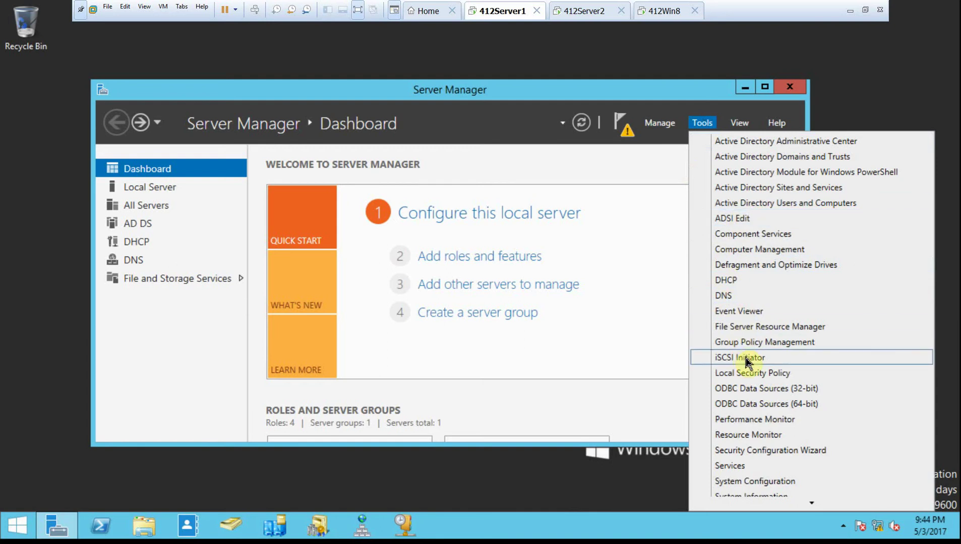
left_click(737, 342)
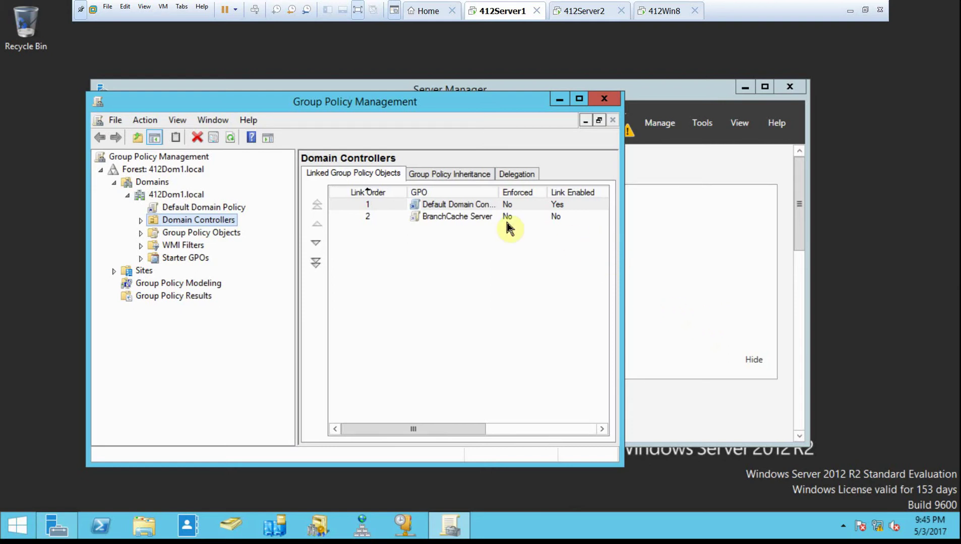
right_click(204, 219)
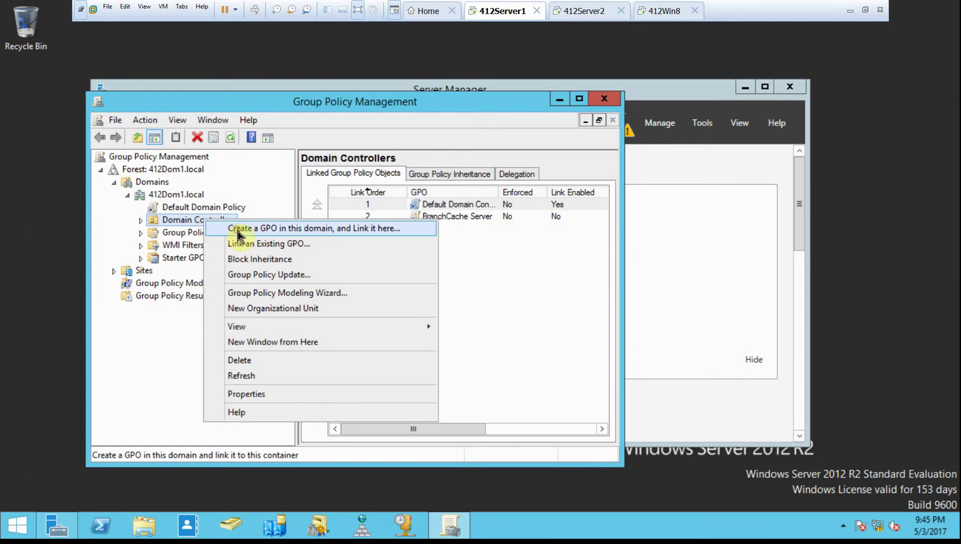
left_click(238, 229)
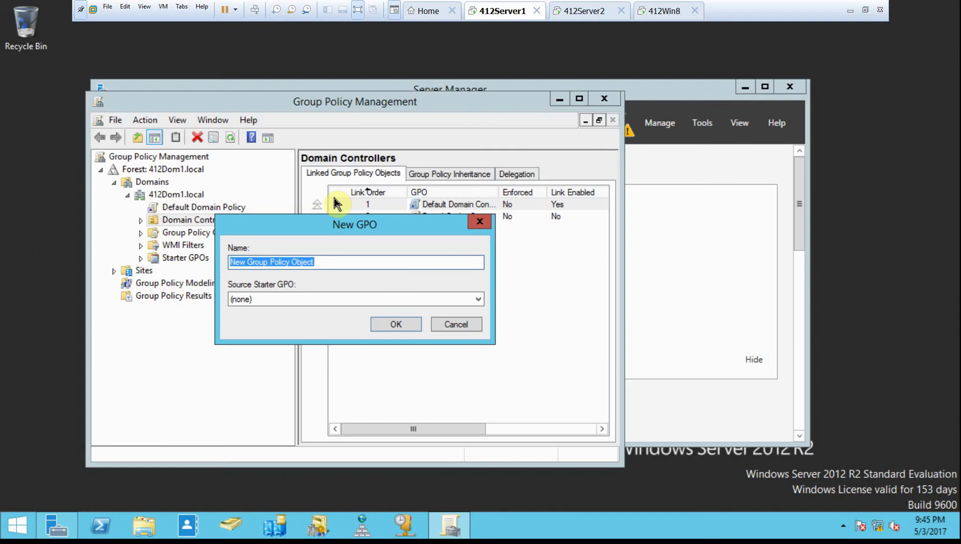
type("Enable")
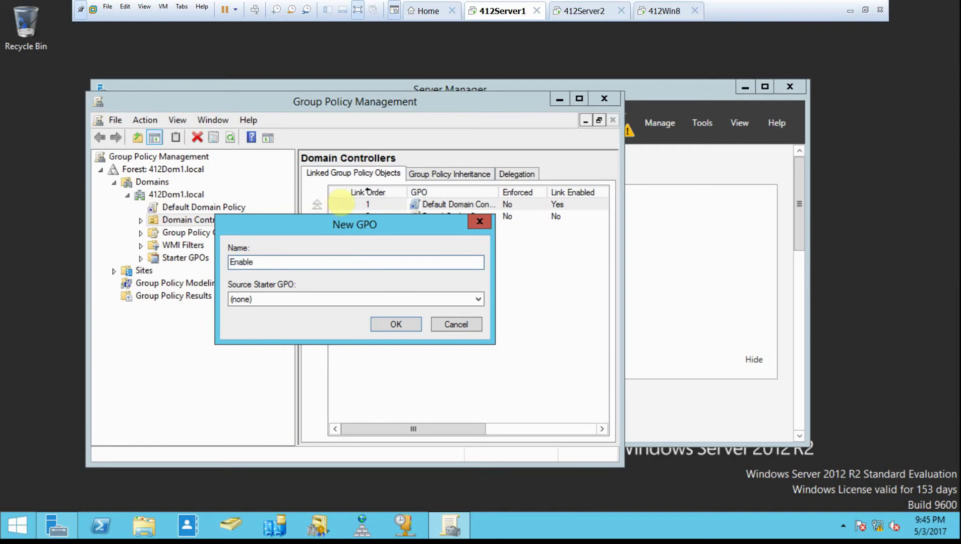
type("Auditing")
key("Return")
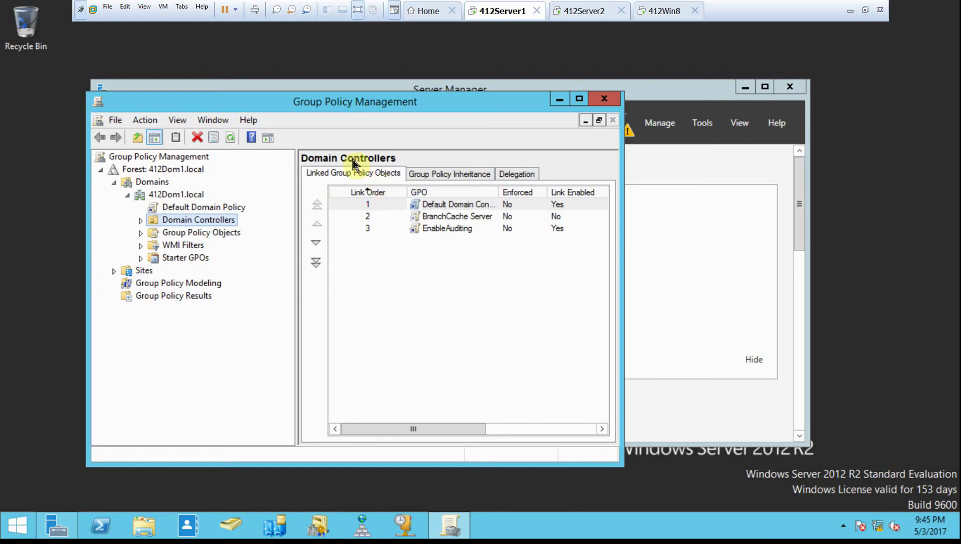
- Edit the EnableAuditing GPO and go to Computer Configuration's Security Settings > Local Policies > Audit Policy
right_click(448, 230)
left_click(463, 236)
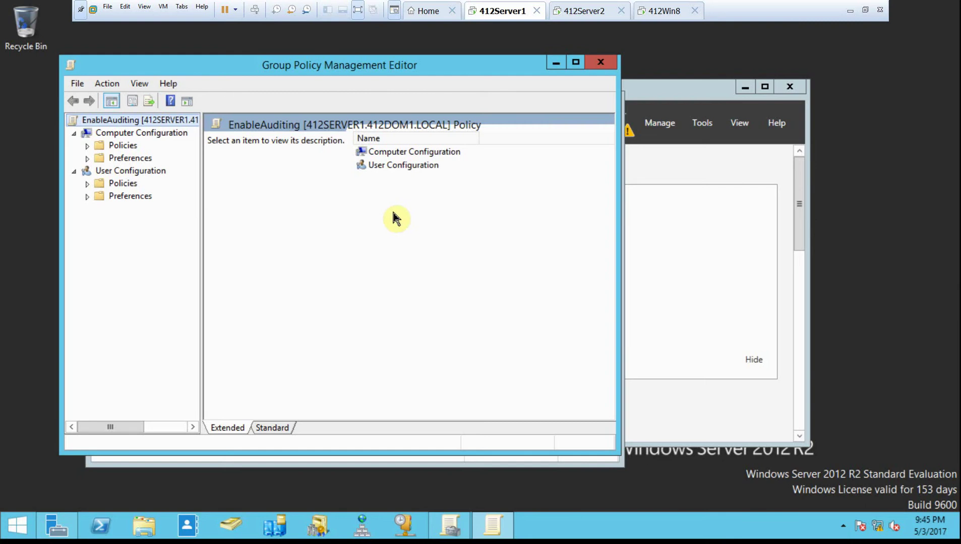
left_click(88, 146)
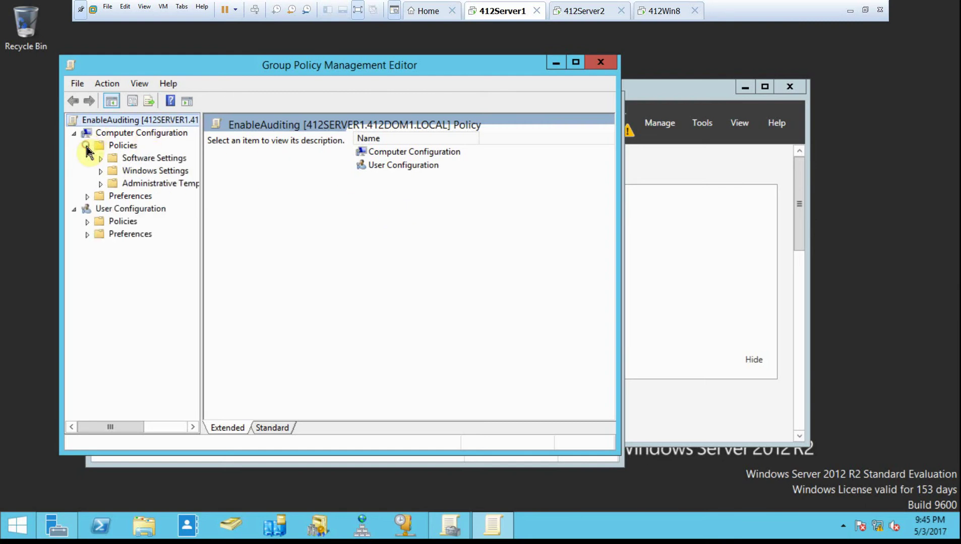
left_click(101, 171)
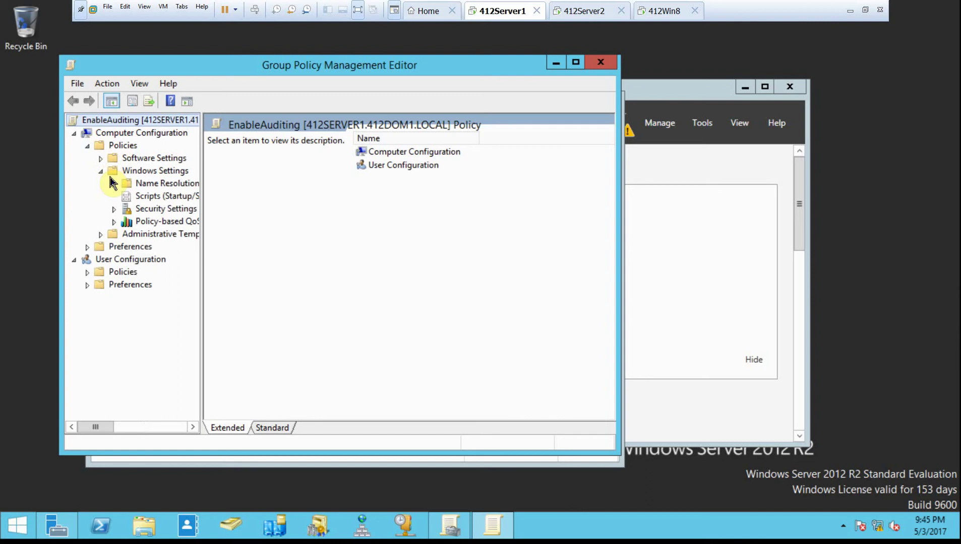
left_click(114, 209)
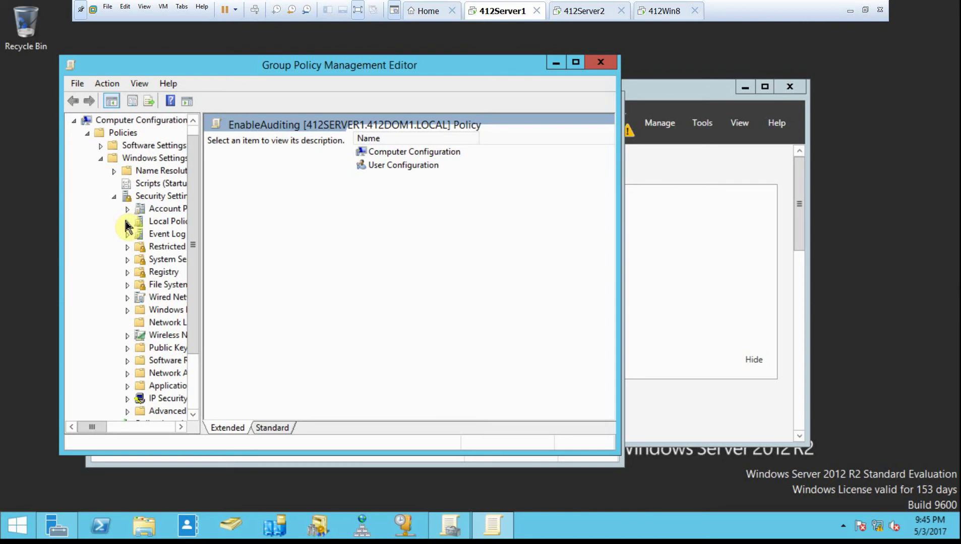
left_click(127, 222)
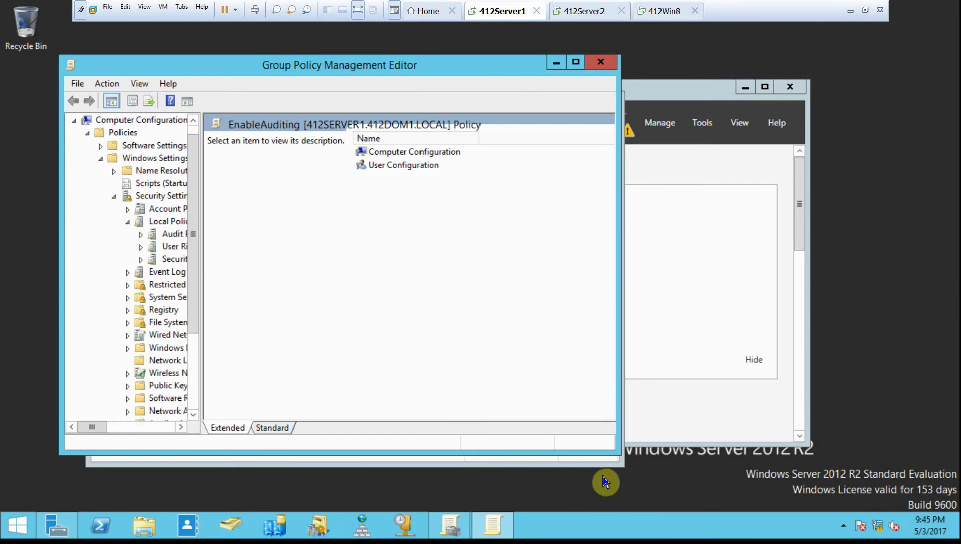
left_click_drag(618, 455, 732, 499)
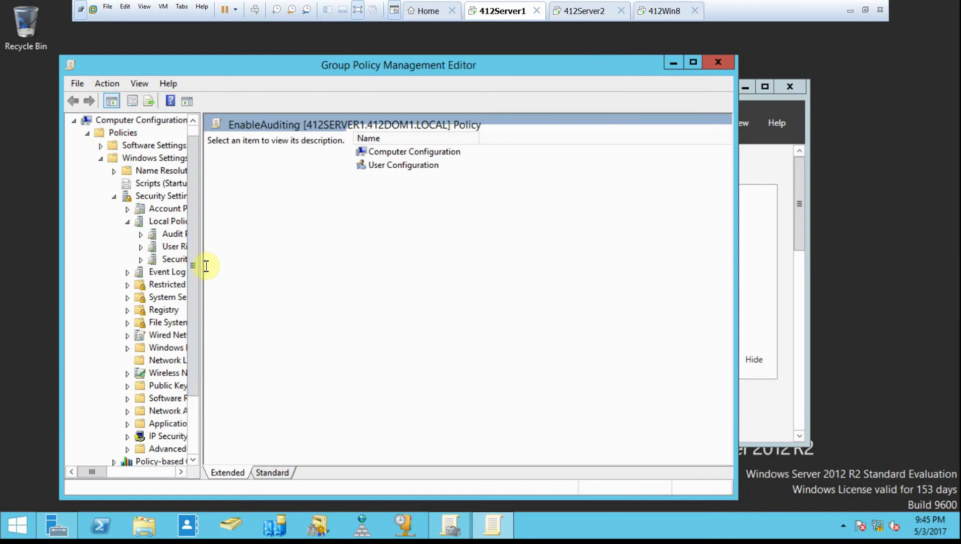
left_click_drag(201, 267, 318, 296)
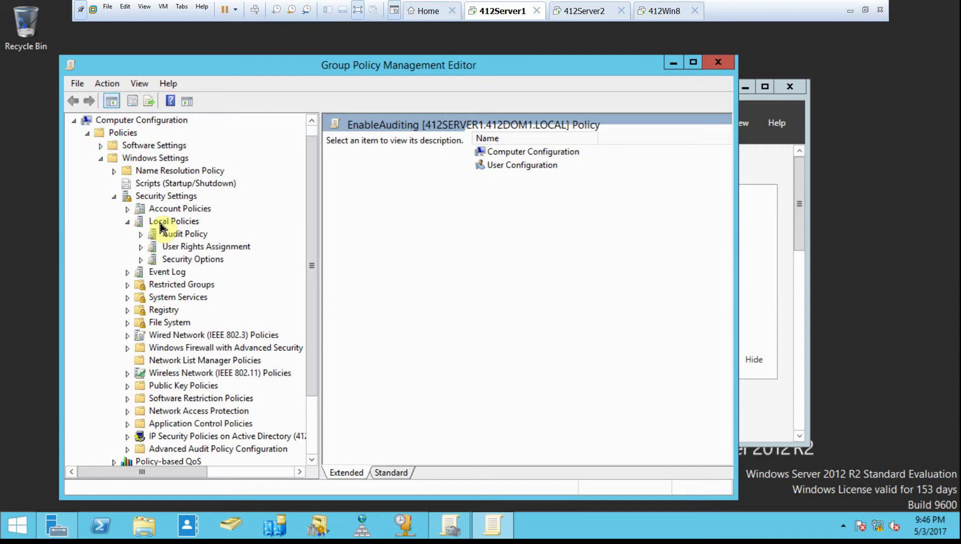
left_click(176, 240)
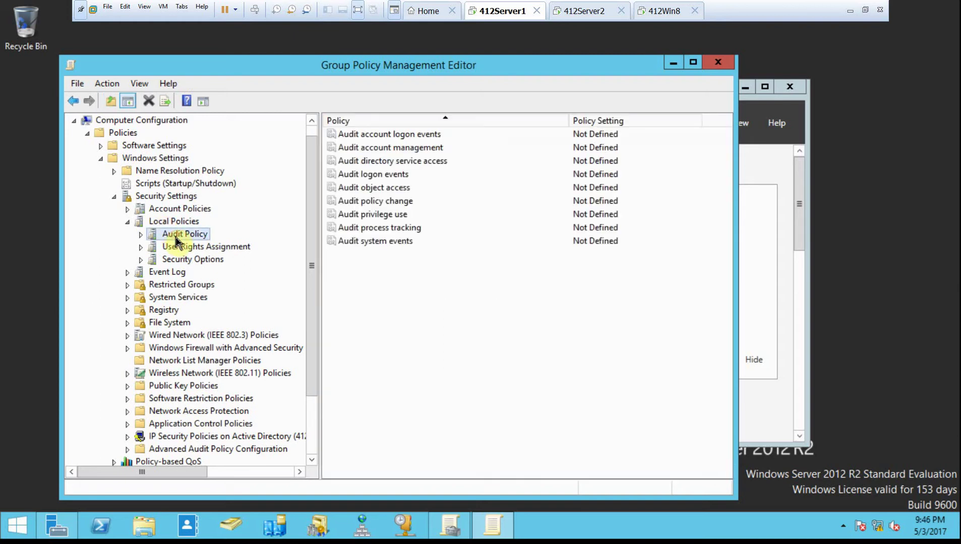
- Define the Audit object access policy to audit both Success and Failure attempts
double_click(388, 187)
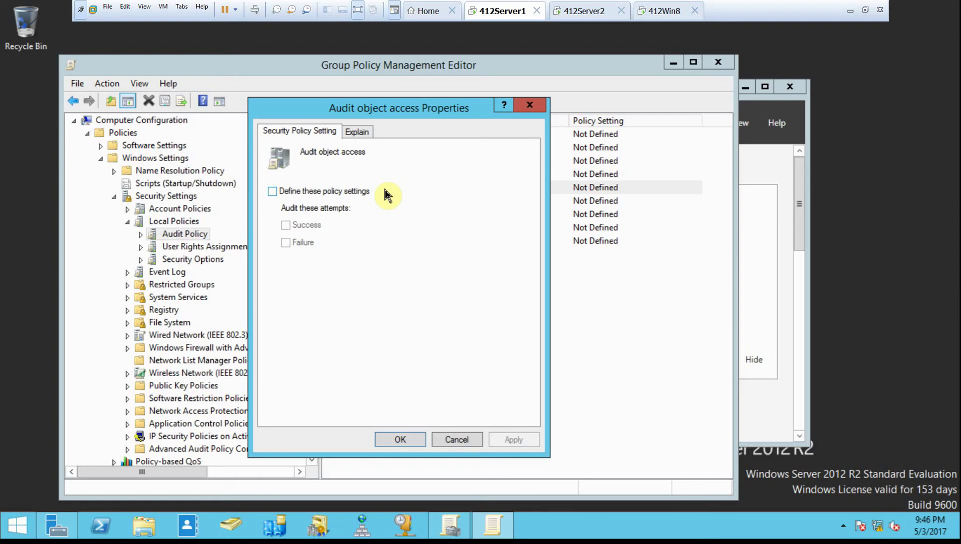
left_click(280, 192)
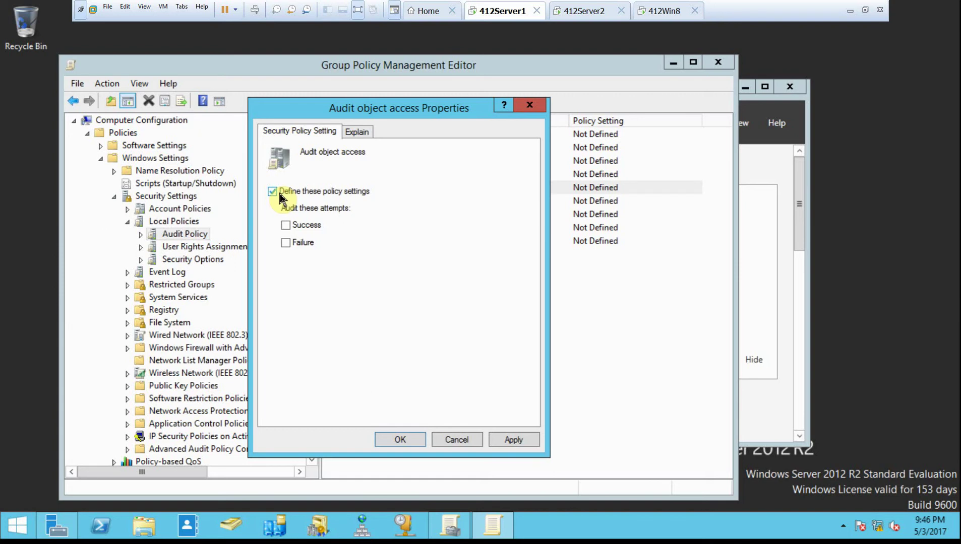
left_click(285, 225)
left_click(286, 242)
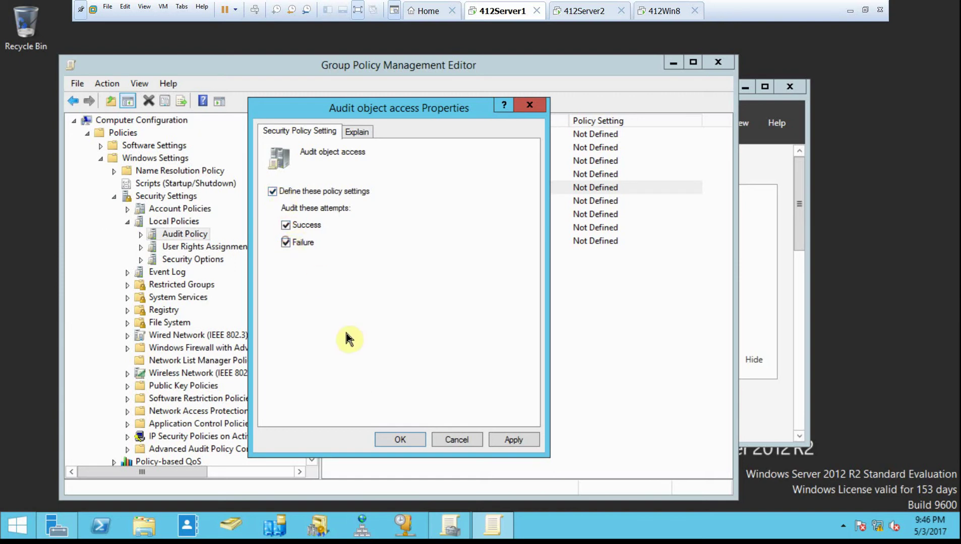
left_click(401, 439)
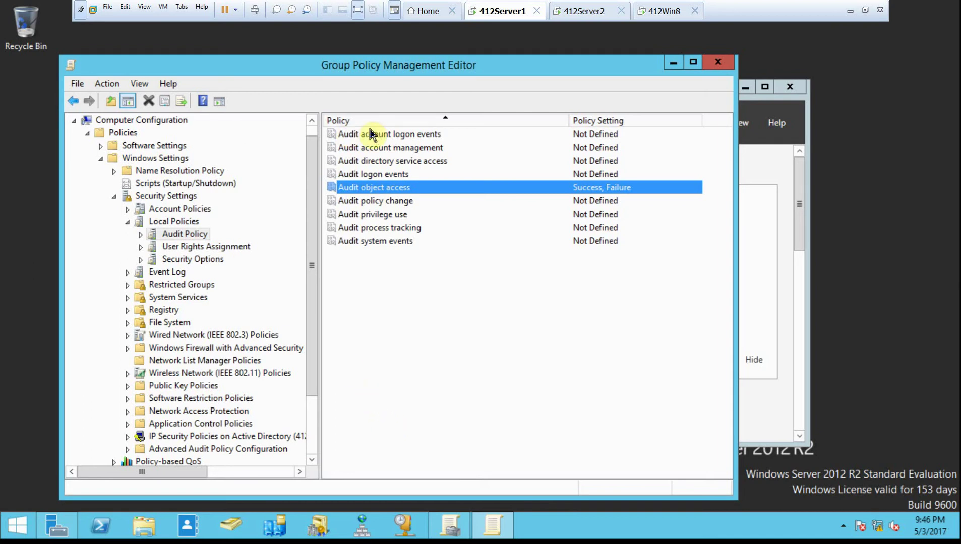
- Close the Group Policy windows and run gpupdate /force in an administrator Command Prompt
left_click(717, 63)
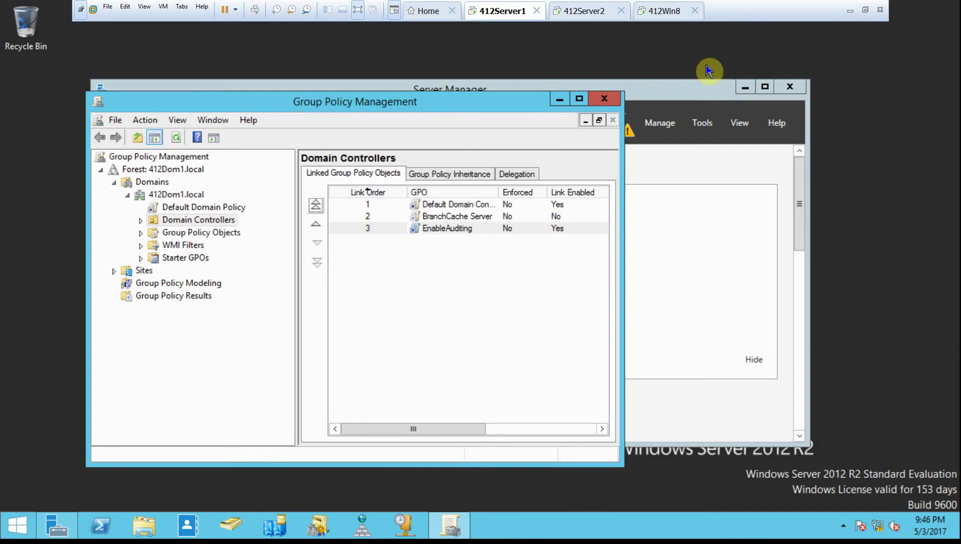
left_click(604, 99)
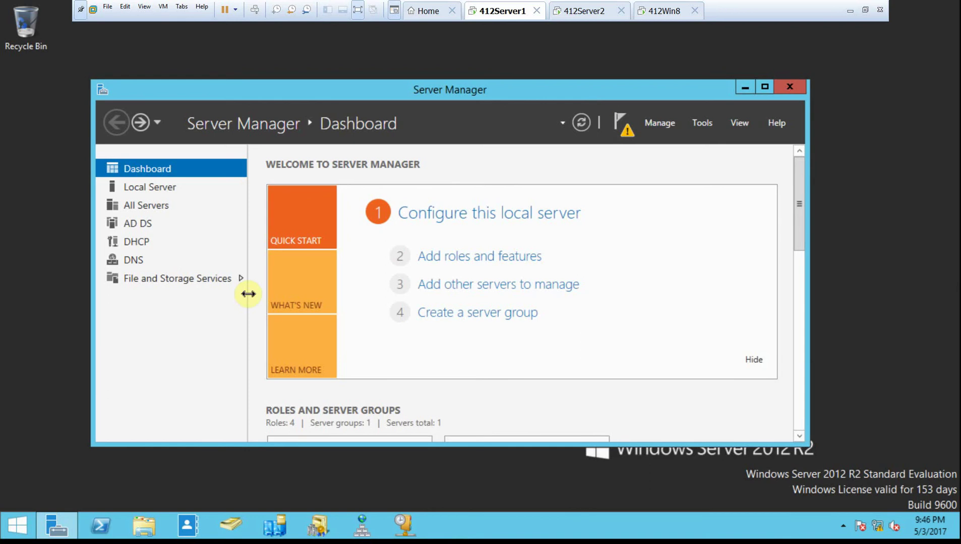
right_click(23, 532)
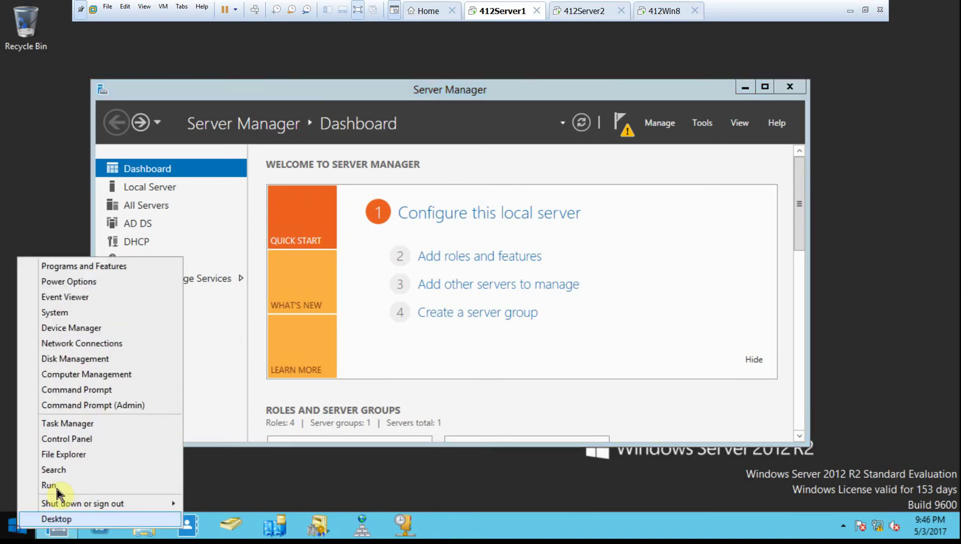
left_click(111, 406)
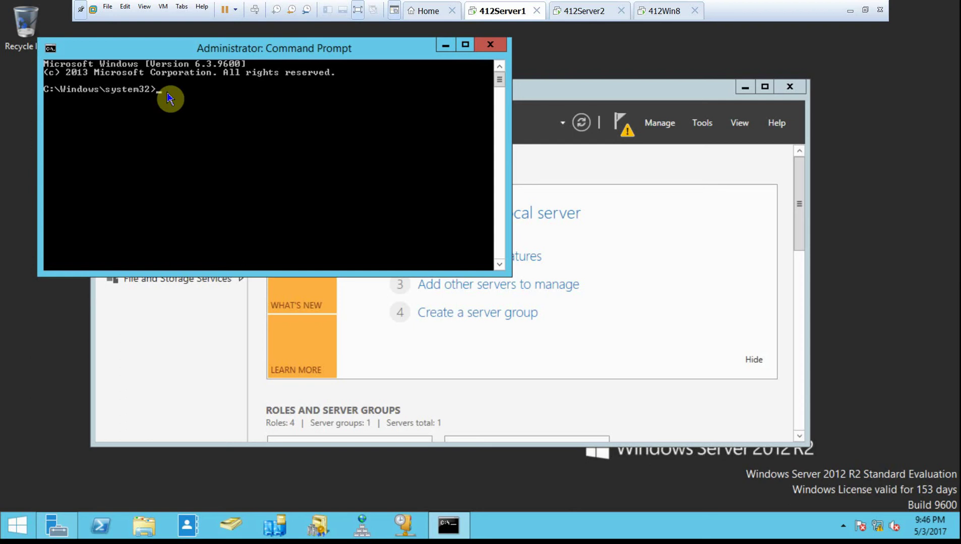
type("gpupdate /force")
key("Return")
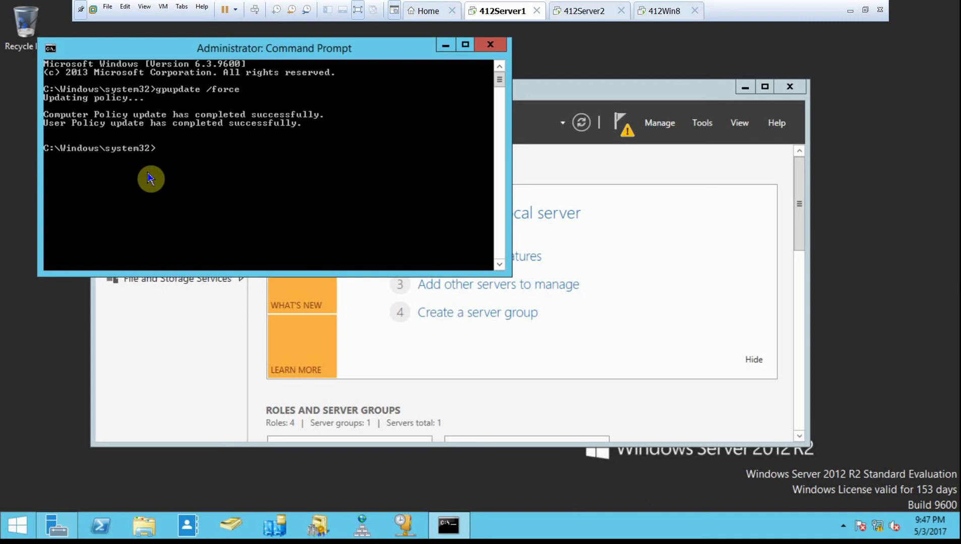
- Open C:\DocShare1\mydoc.txt in Notepad from File Explorer, then close it
left_click(490, 44)
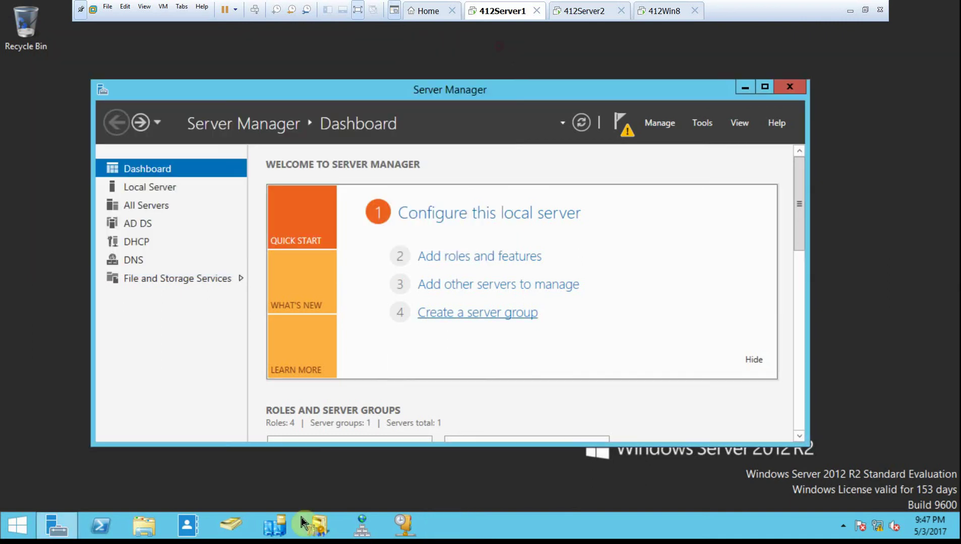
left_click(144, 525)
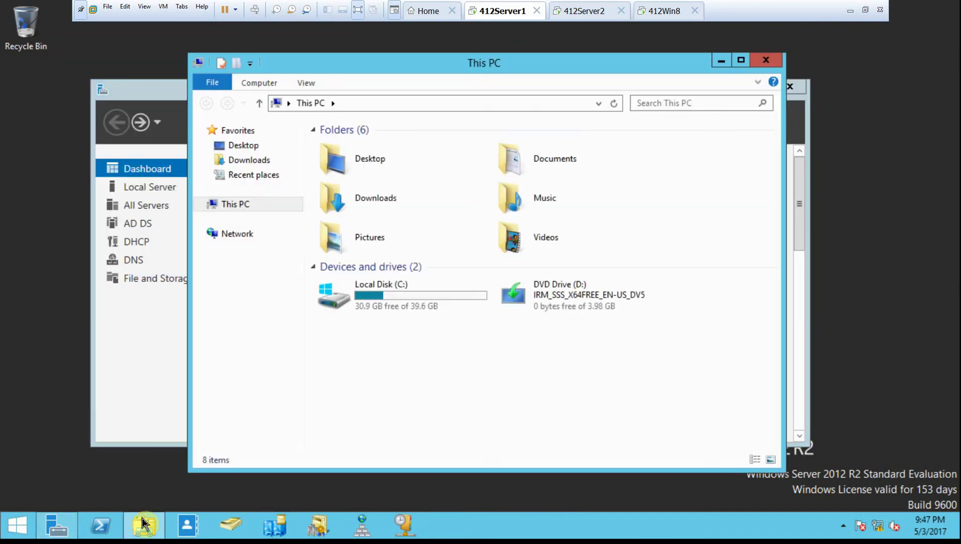
left_click(434, 297)
double_click(434, 297)
double_click(383, 150)
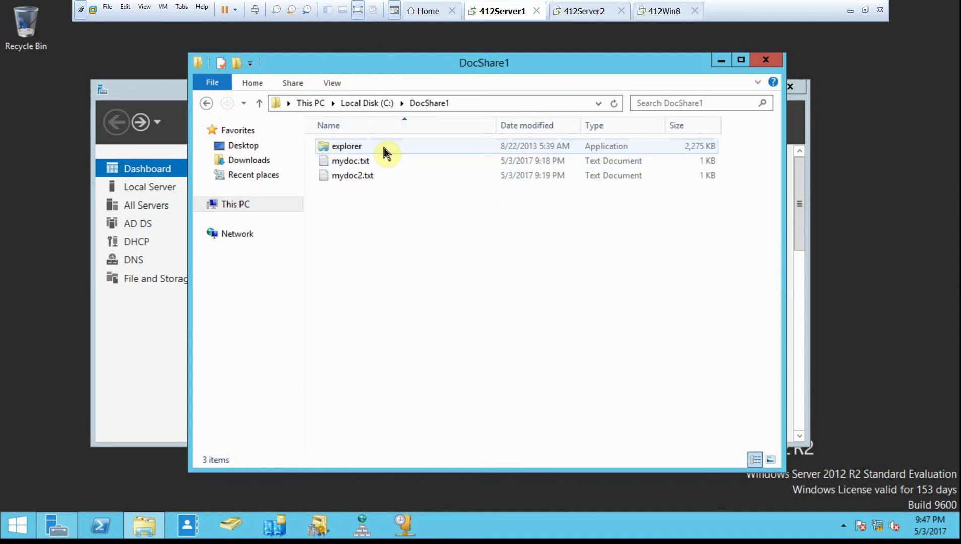
double_click(359, 166)
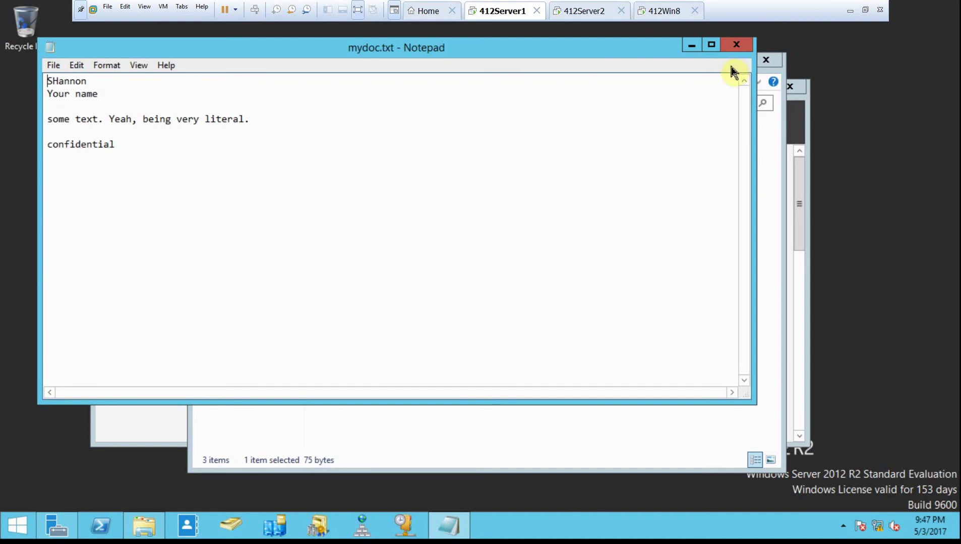
left_click(736, 44)
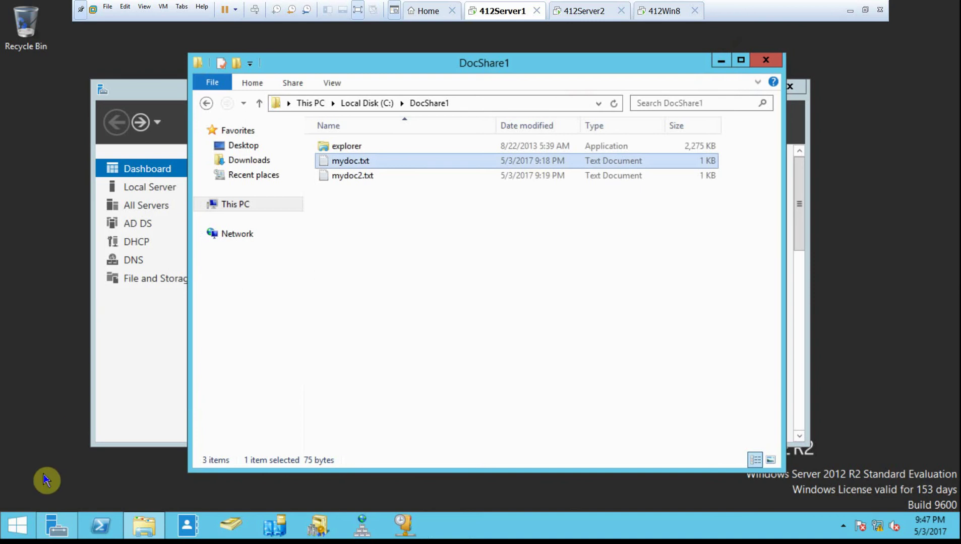
- Launch Event Viewer, open the Windows Logs > Security log, and maximize the window
right_click(9, 532)
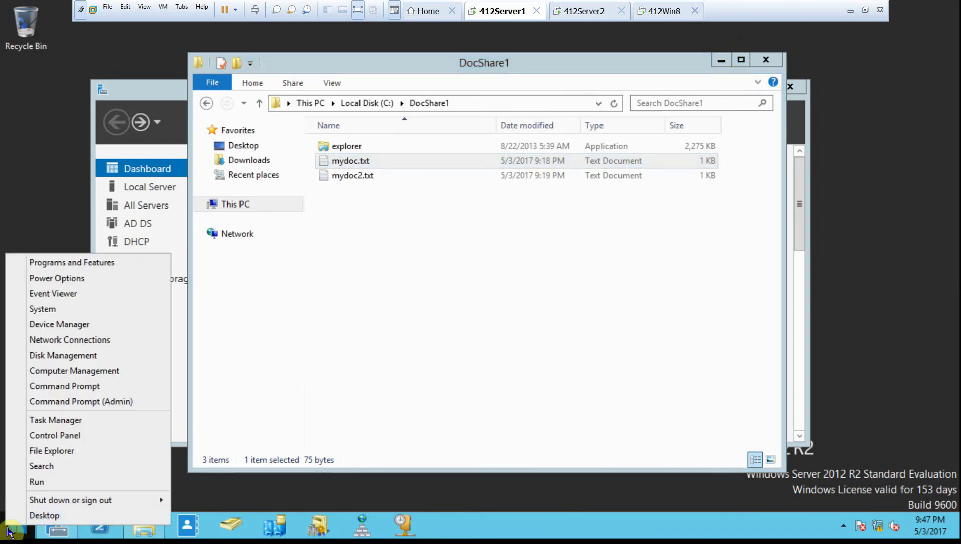
left_click(98, 289)
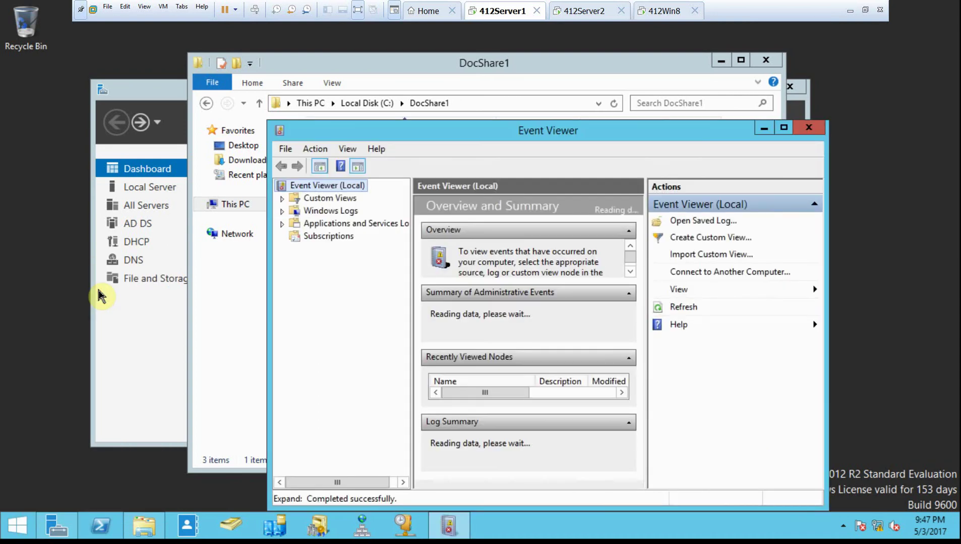
left_click(281, 211)
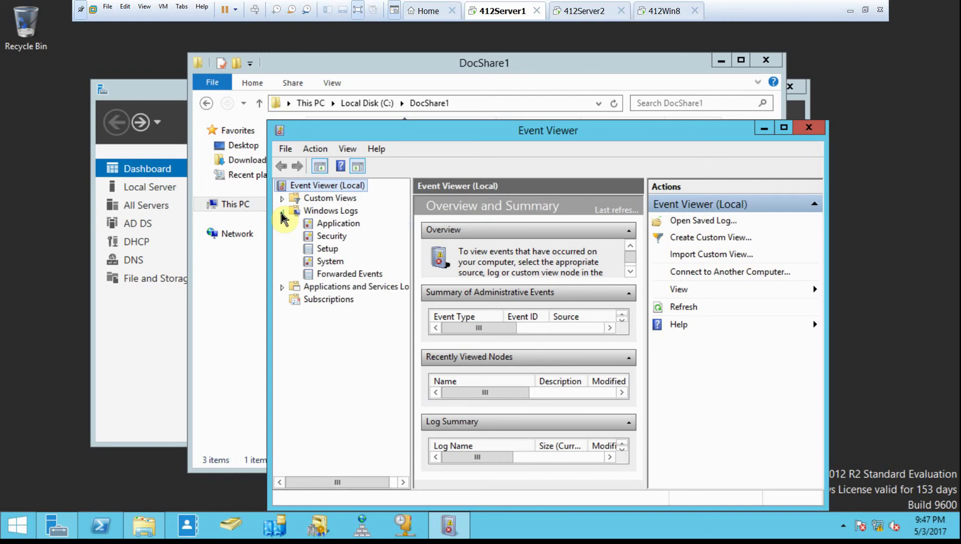
left_click(328, 241)
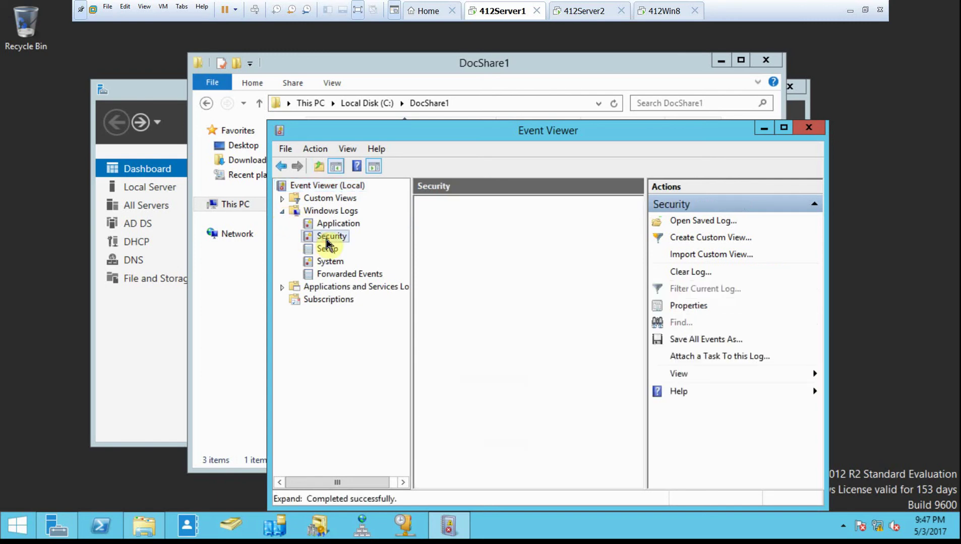
left_click(784, 127)
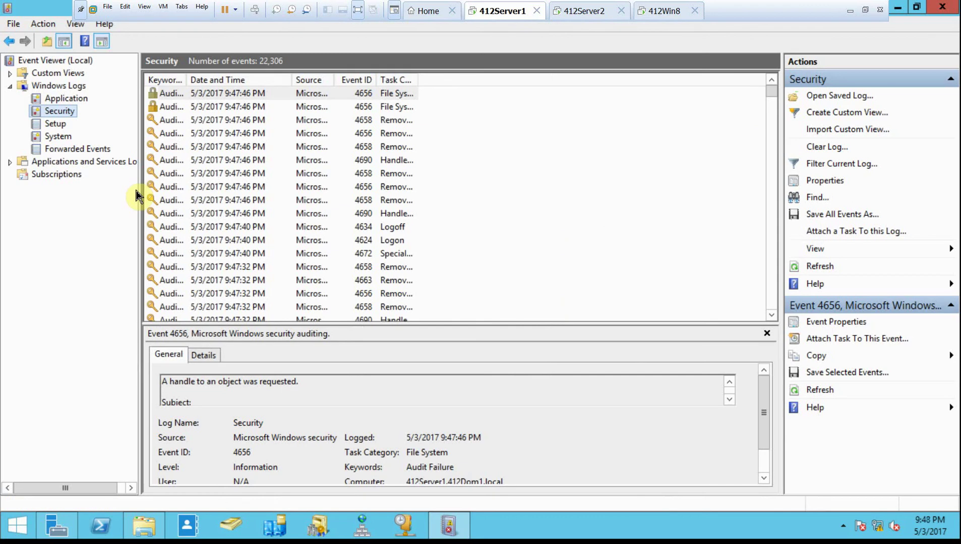
- Sort the Security log by Event ID in reverse order, select the 4663 events, then close Event Viewer
left_click(360, 81)
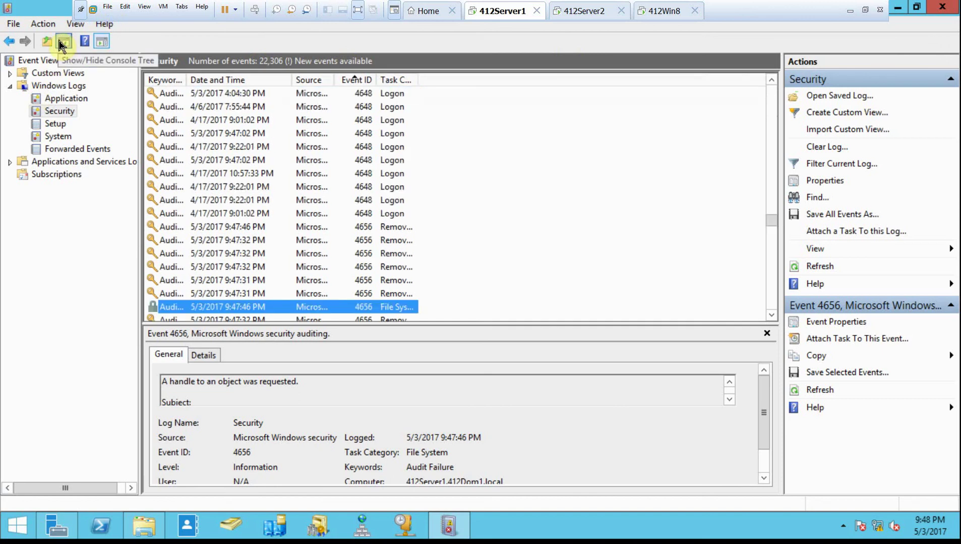
left_click(351, 80)
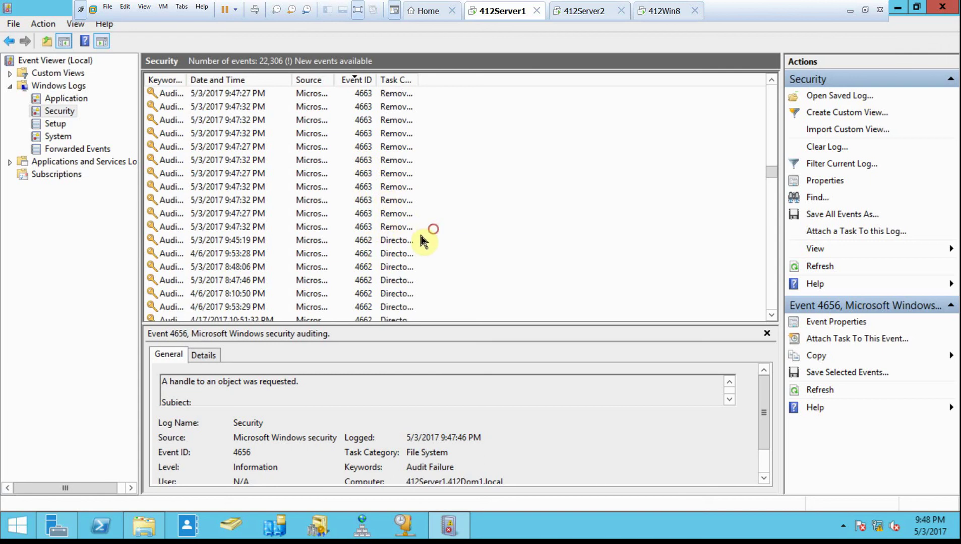
left_click(370, 228)
left_click_drag(371, 228, 369, 274)
scroll(328, 217, "down", 5)
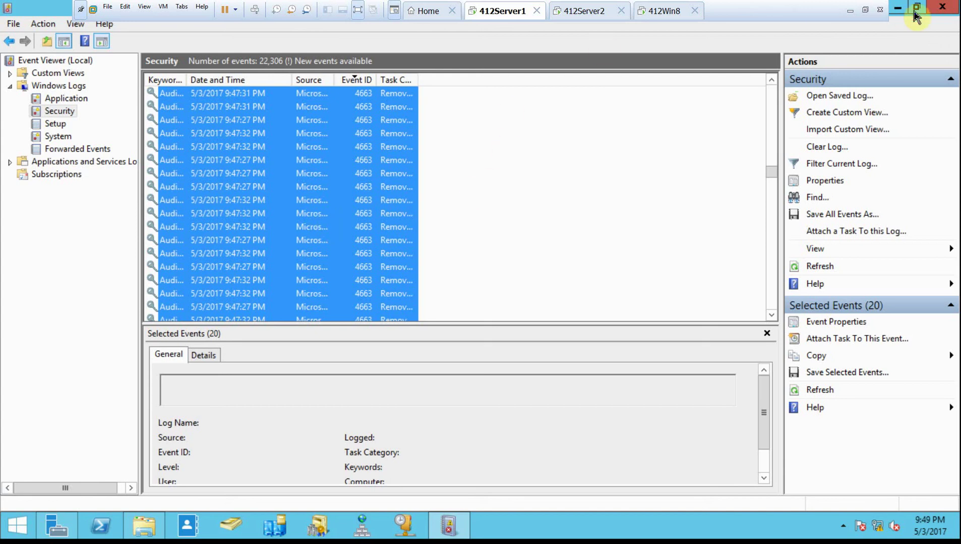
left_click(941, 9)
- Close the DocShare1 window and select EnableAuditing under Domain Controllers in Group Policy Management
left_click(763, 62)
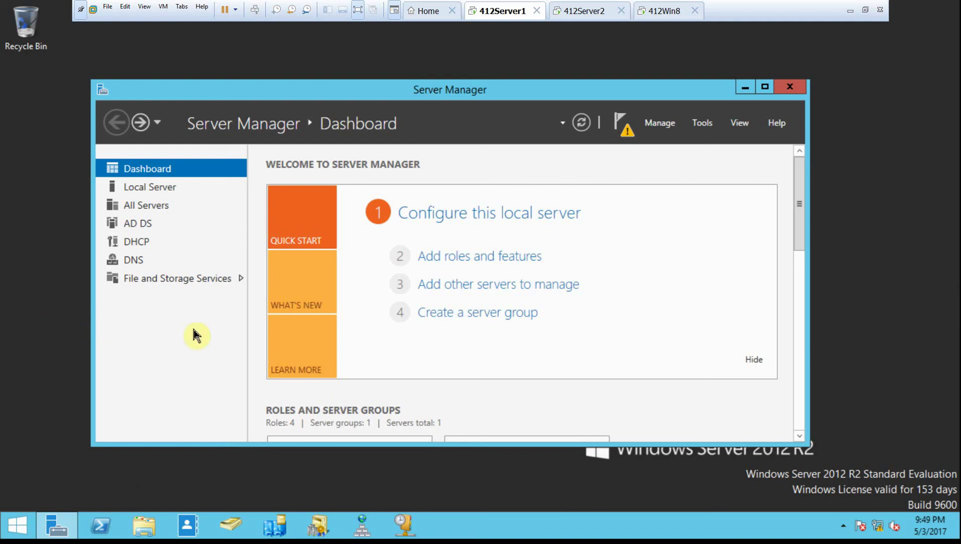
left_click(705, 125)
left_click(731, 340)
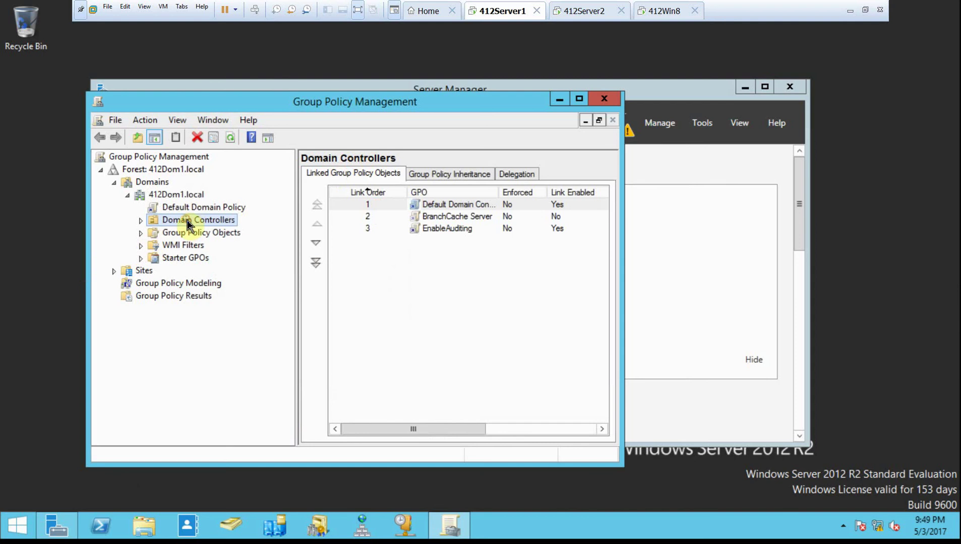
left_click(142, 220)
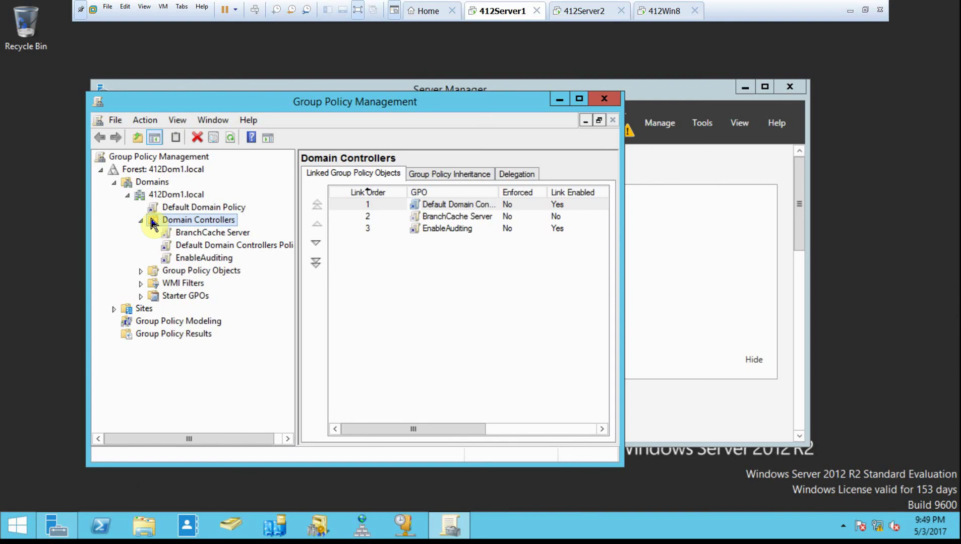
left_click(185, 260)
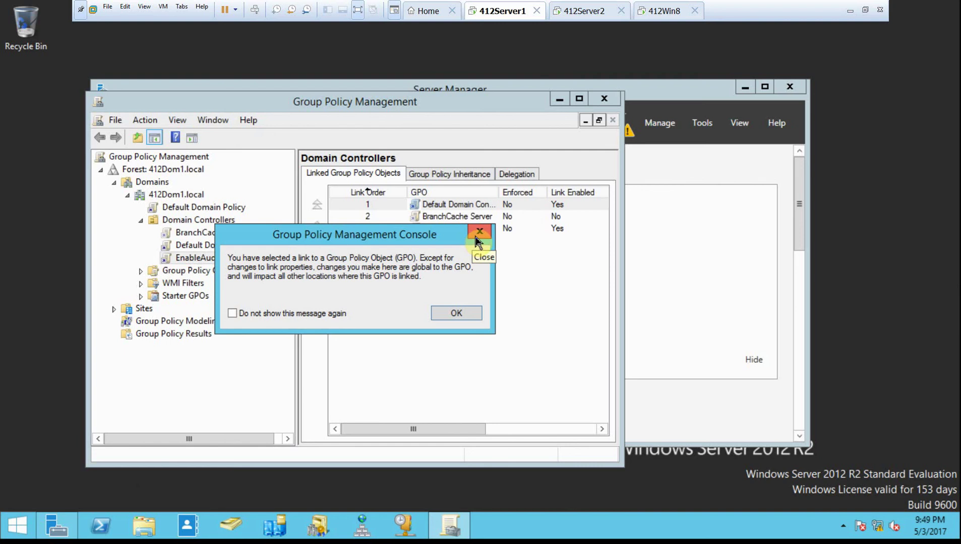
- Dismiss the notice and delete the EnableAuditing link from Domain Controllers
left_click(476, 241)
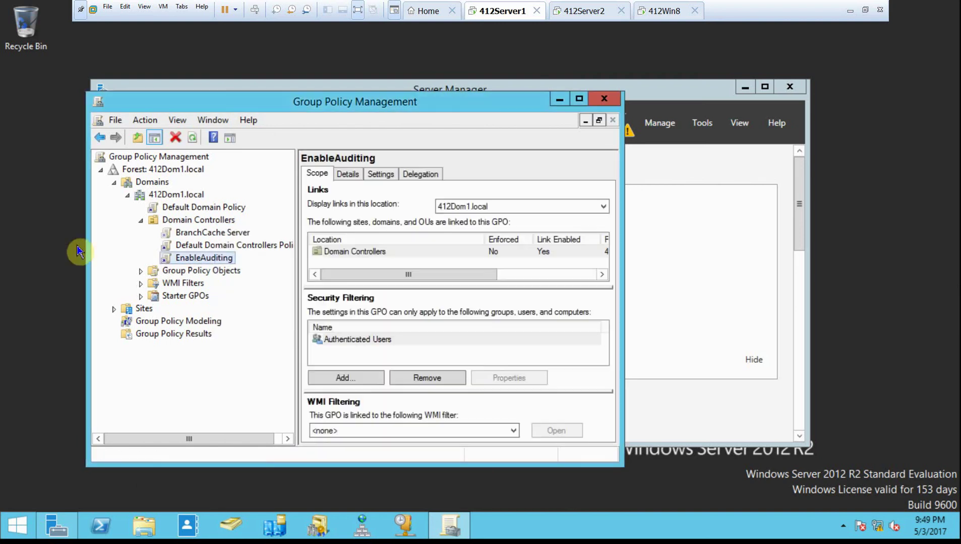
right_click(193, 266)
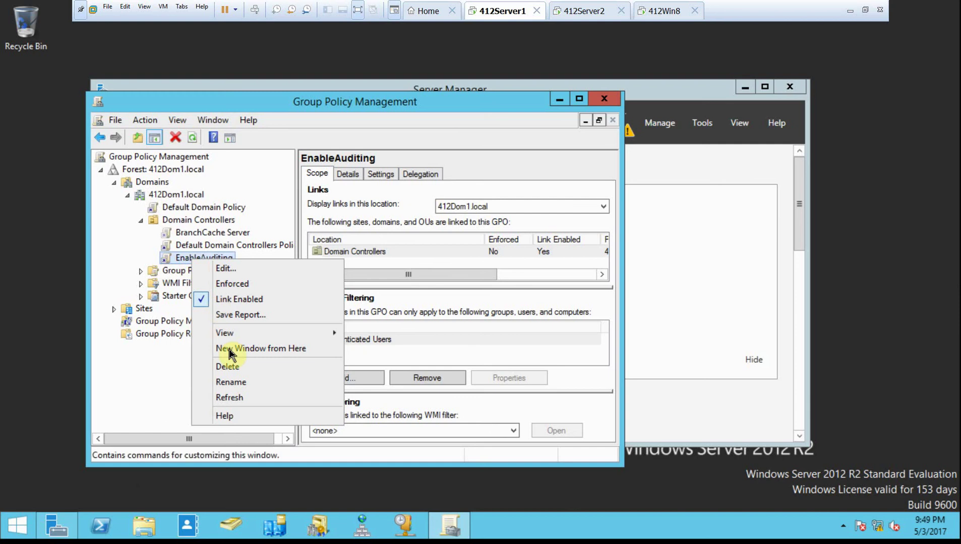
left_click(241, 370)
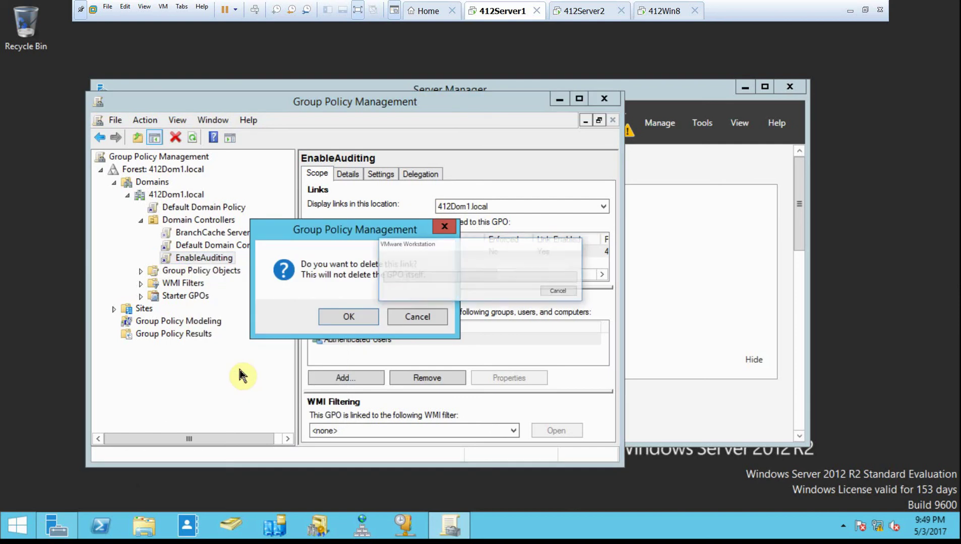
left_click(330, 315)
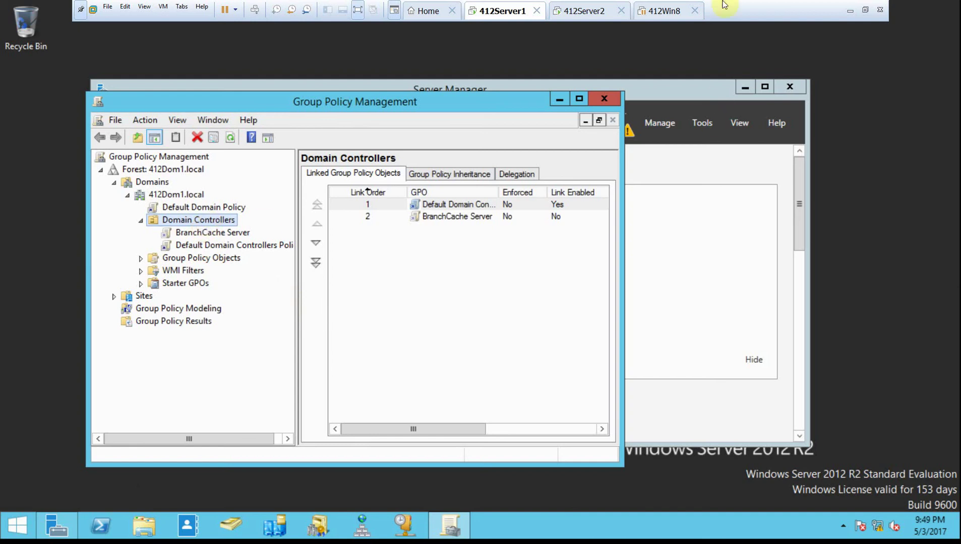
- Close Group Policy Management and Server Manager, and minimize the VMware window
left_click(605, 106)
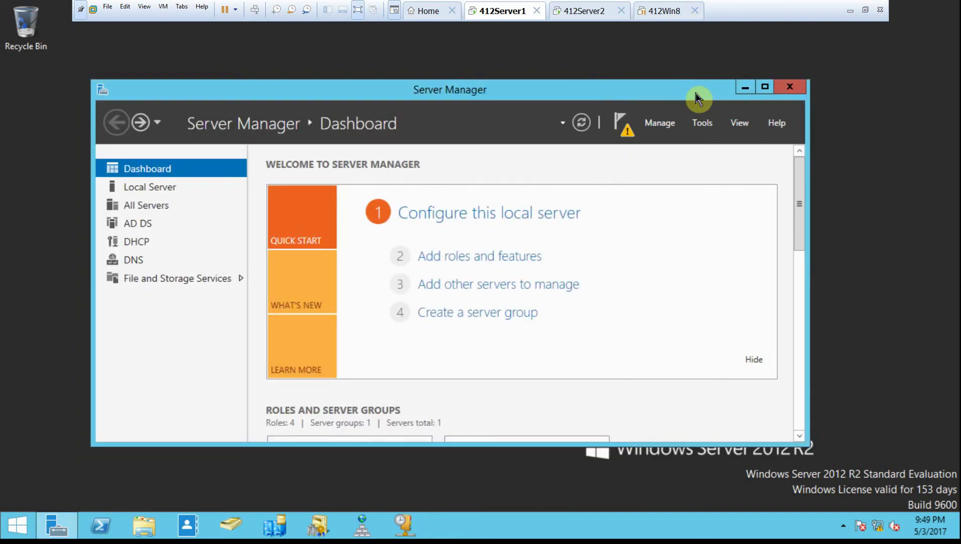
left_click(783, 96)
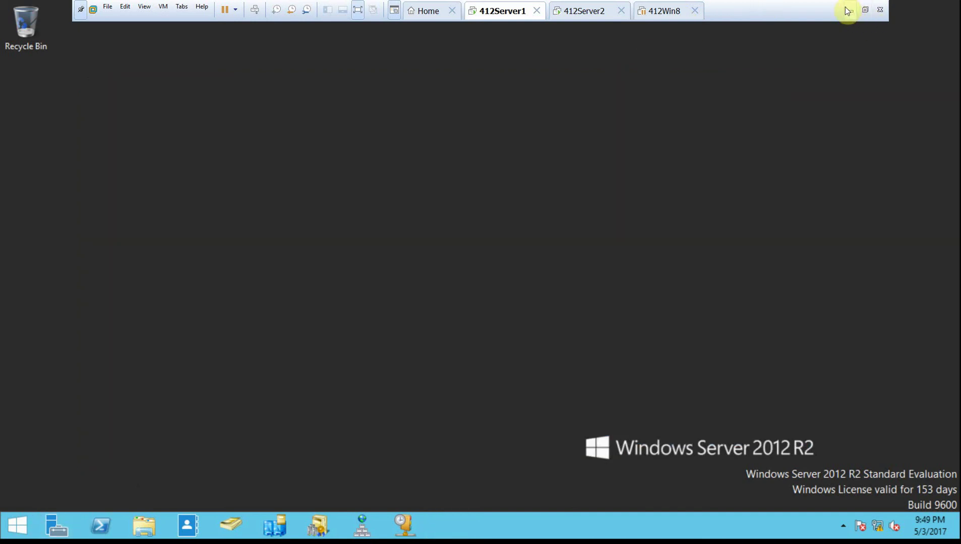
left_click(850, 10)
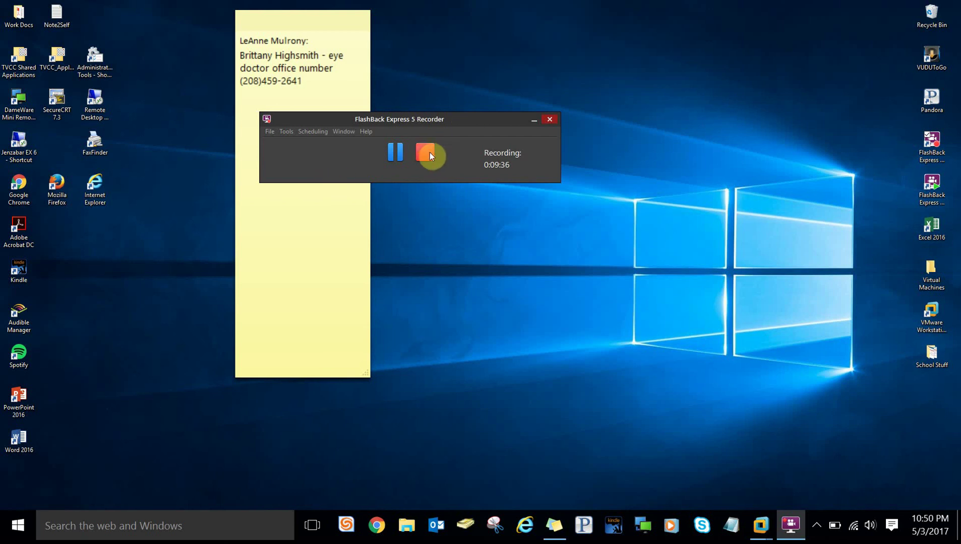